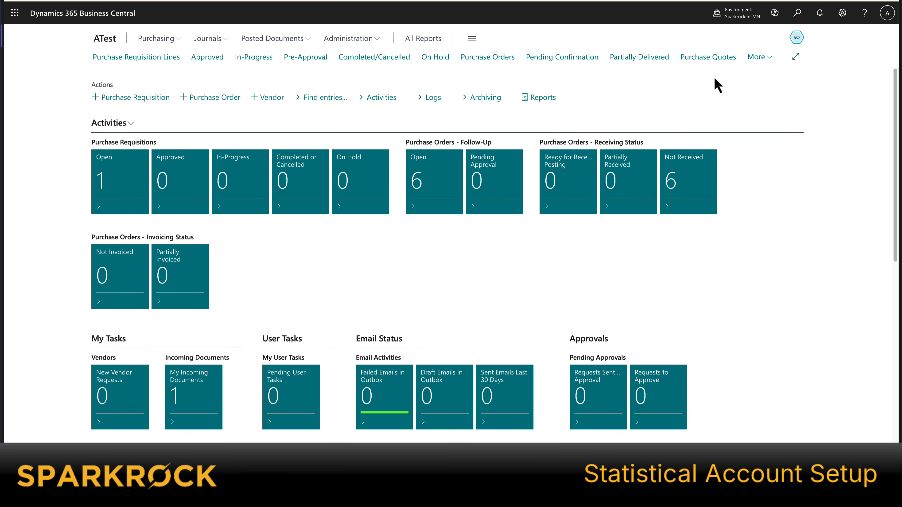
Step: Search for the Statistical Accounts page with "stat acc" and open its list
click(797, 13)
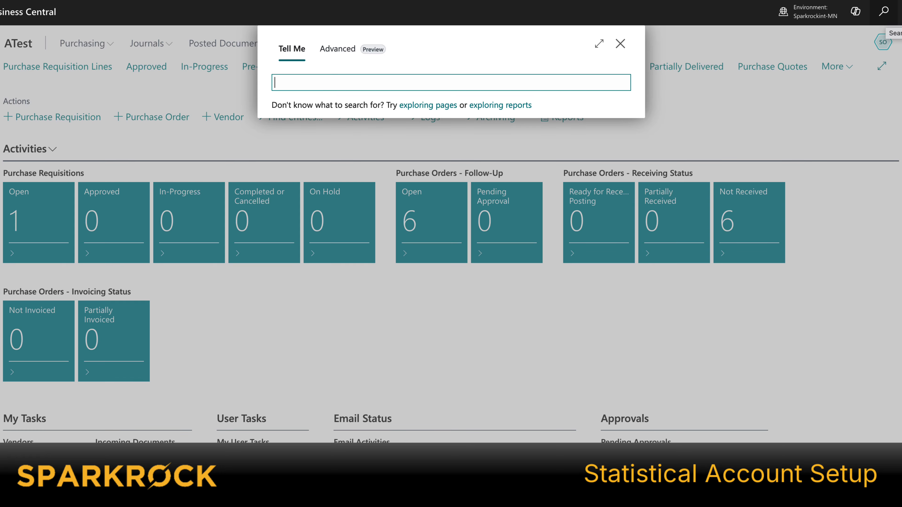
text(stat acc)
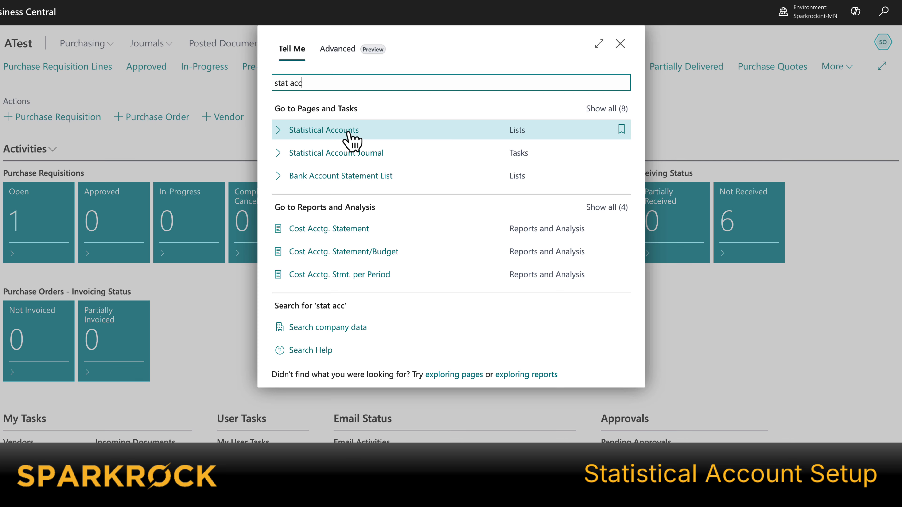
click(348, 134)
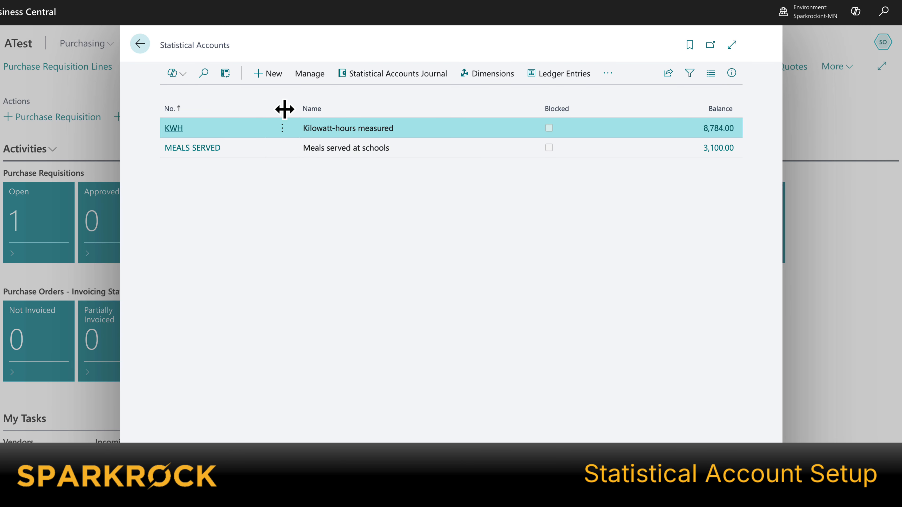
Step: Create a statistical account with No. EMPLOYEES and the name "Number of Employees"
click(273, 74)
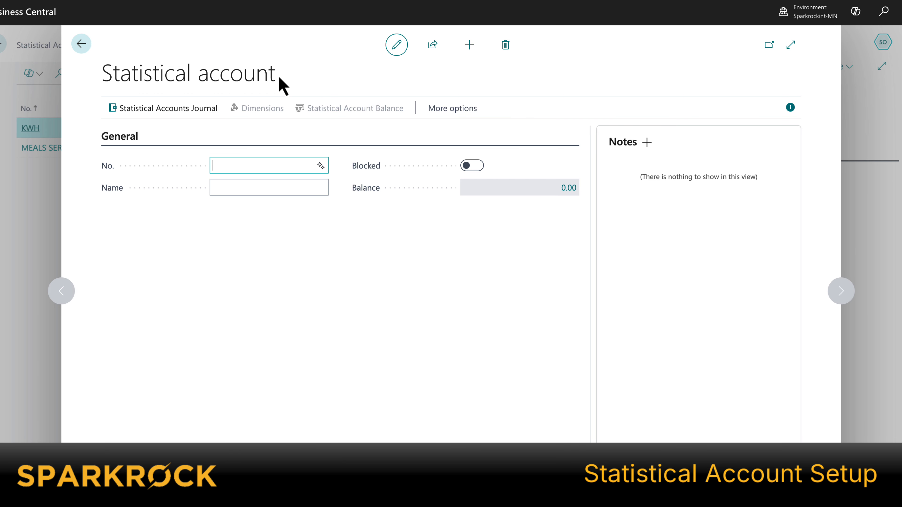
text(EMPLOYEES)
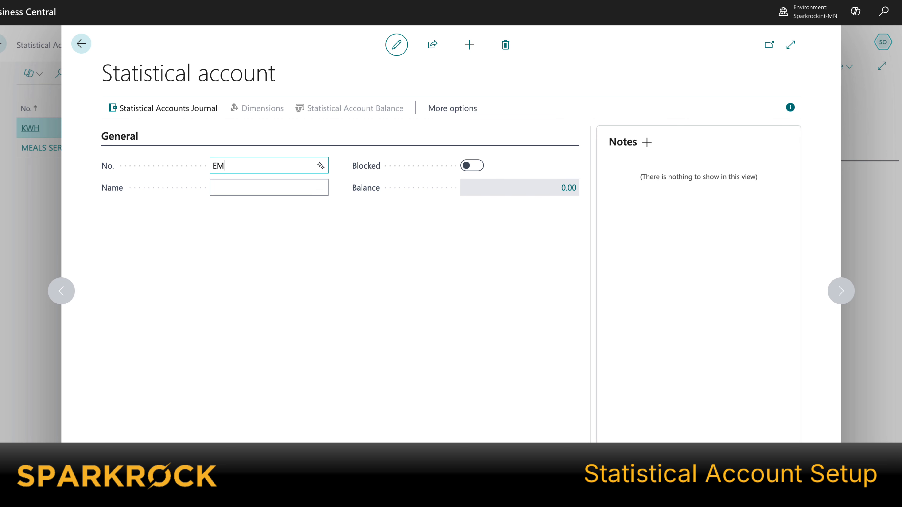
key(Tab)
text(Number of Employees)
click(474, 98)
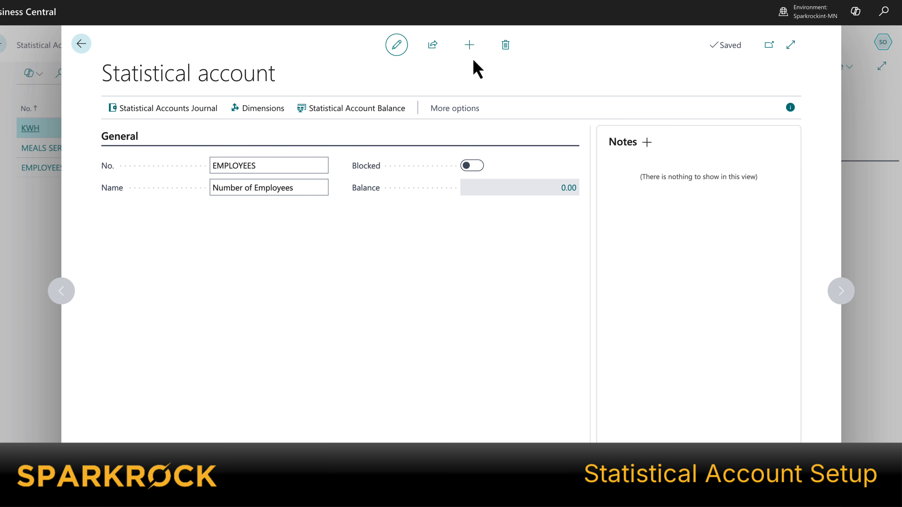
Step: Create another statistical account with No. PRINTERS and the name "Printers", and return to the accounts list
click(473, 48)
text(PRINTERS)
key(Tab)
text(Printers)
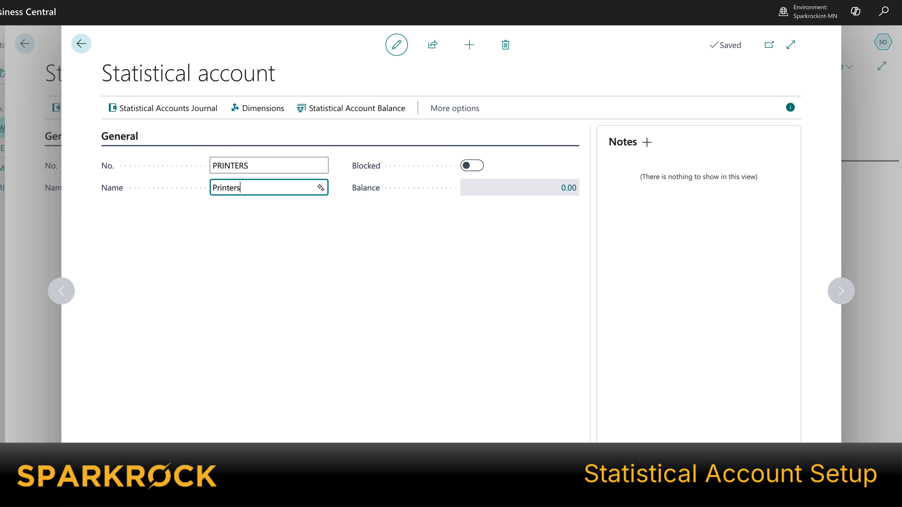
click(82, 44)
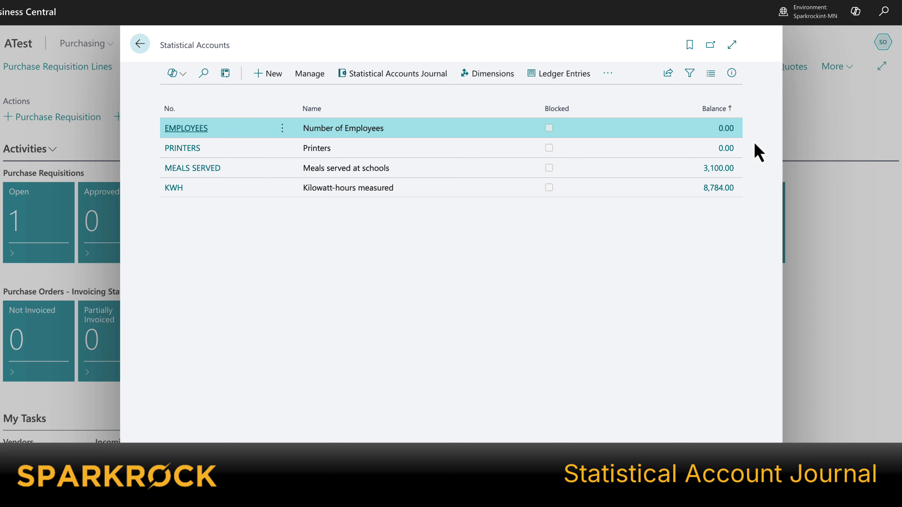
Step: In the Statistical Accounts Journal, enter an EMPLOYEES line dated 1/1/2025 with amount 1120 and account set code 62200-ADM
click(420, 81)
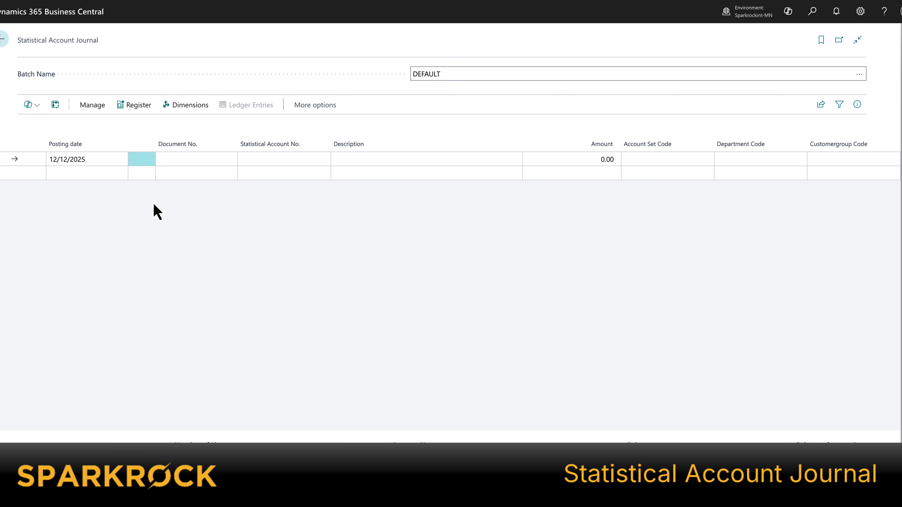
click(103, 156)
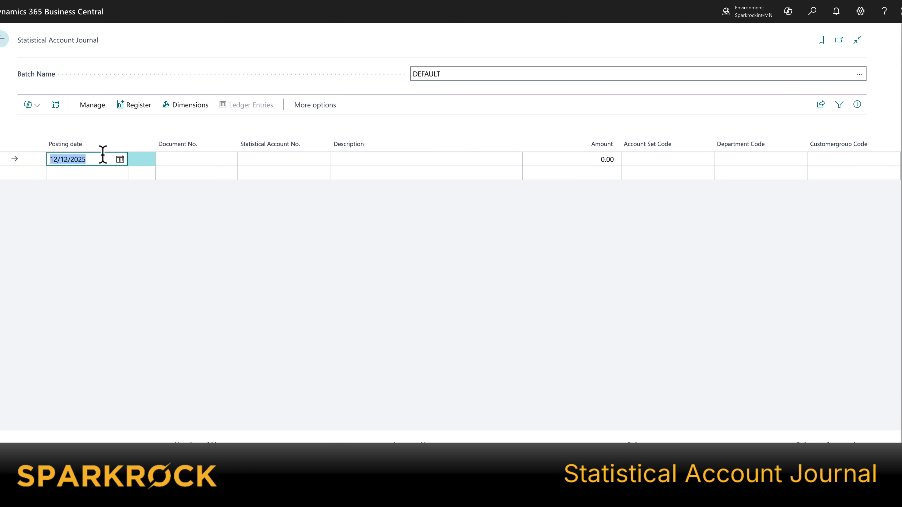
text(1/1/2025)
click(263, 161)
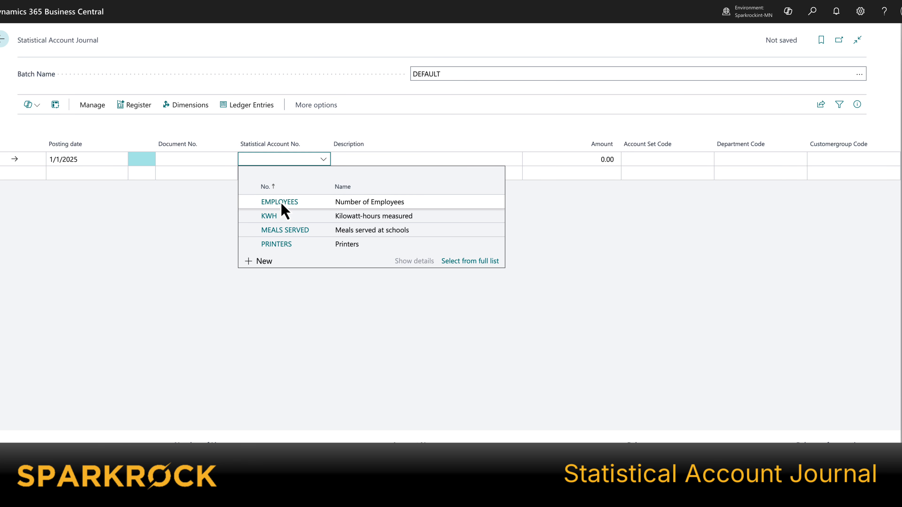
click(282, 205)
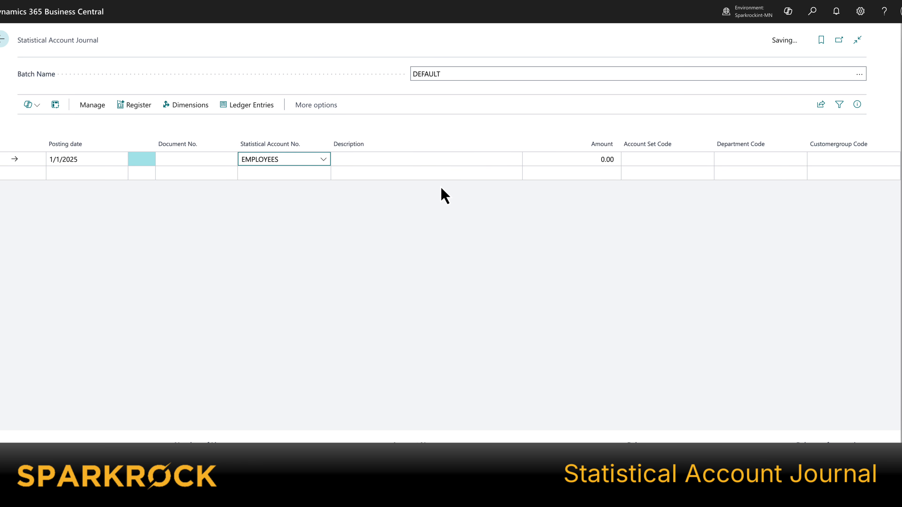
click(593, 160)
text(1120)
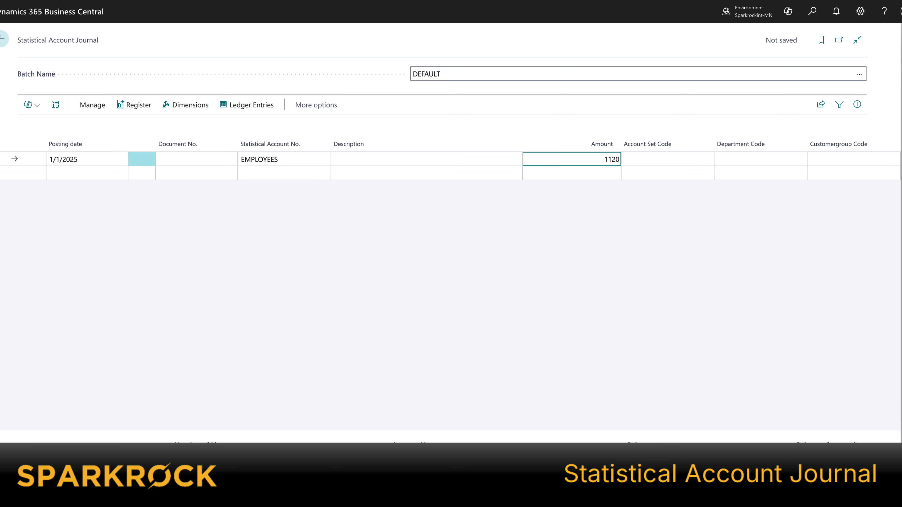
click(710, 160)
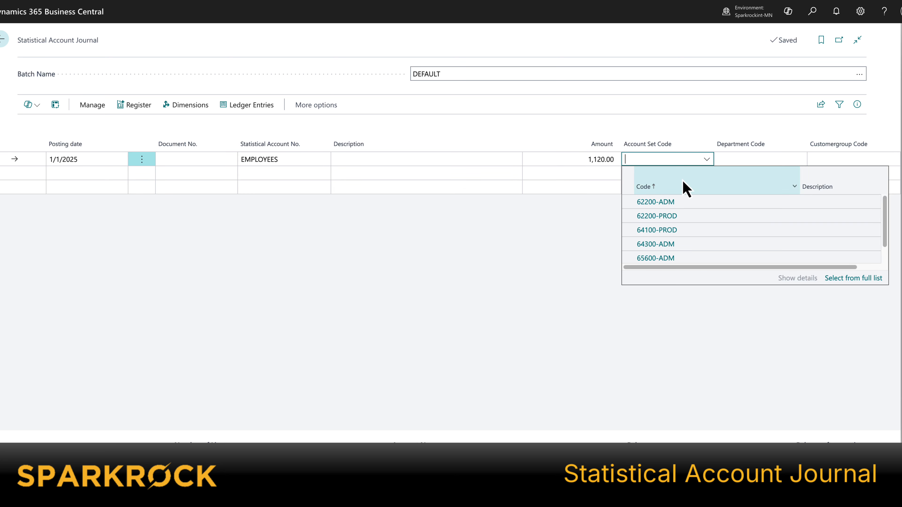
click(667, 203)
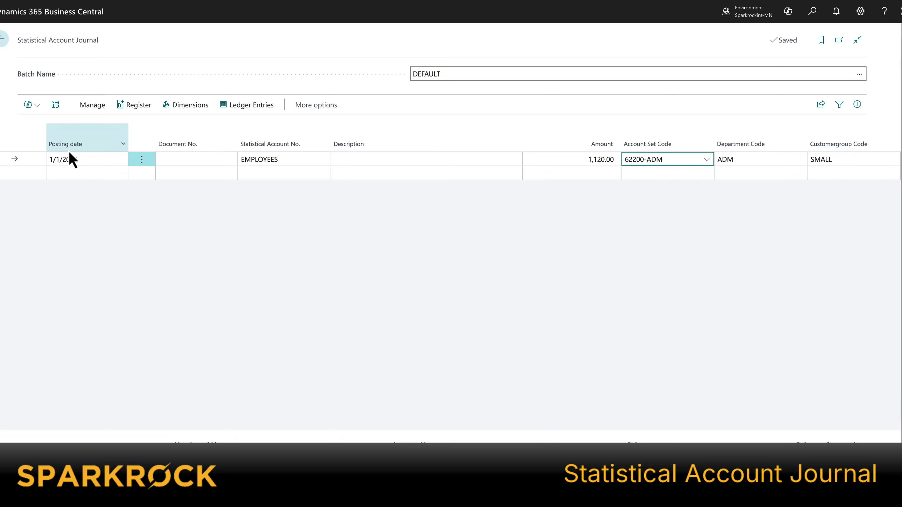
Step: Add a second EMPLOYEES journal line dated 1/1/2025 with amount 480 and account set code 62200-PROD
click(95, 177)
click(292, 173)
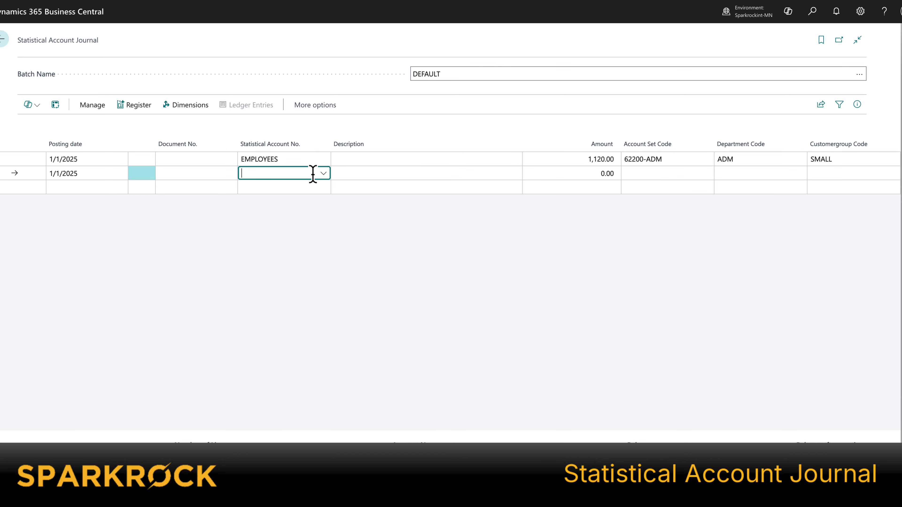
click(322, 174)
click(288, 216)
click(545, 173)
text(480)
key(Tab)
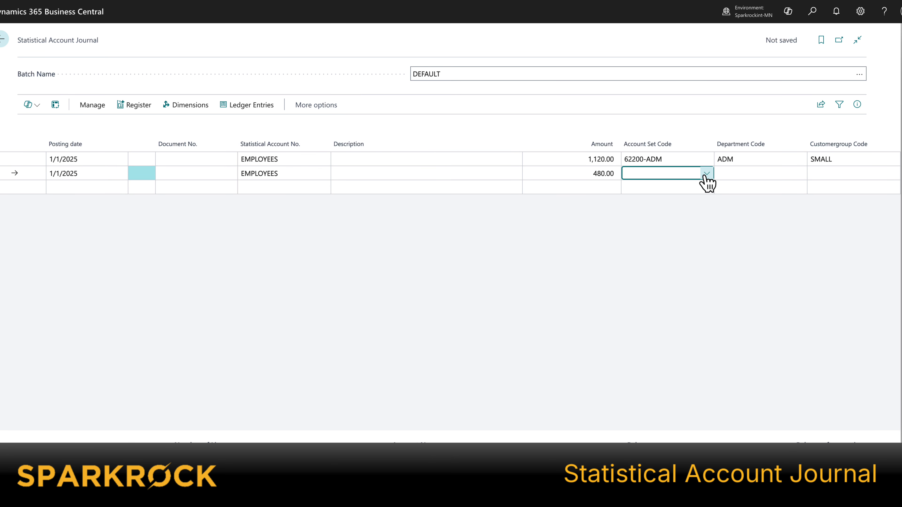
click(704, 175)
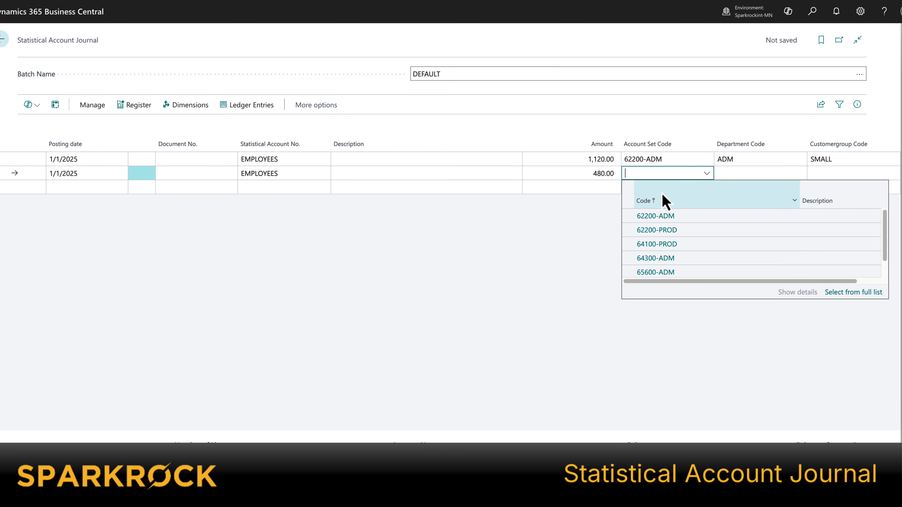
click(659, 230)
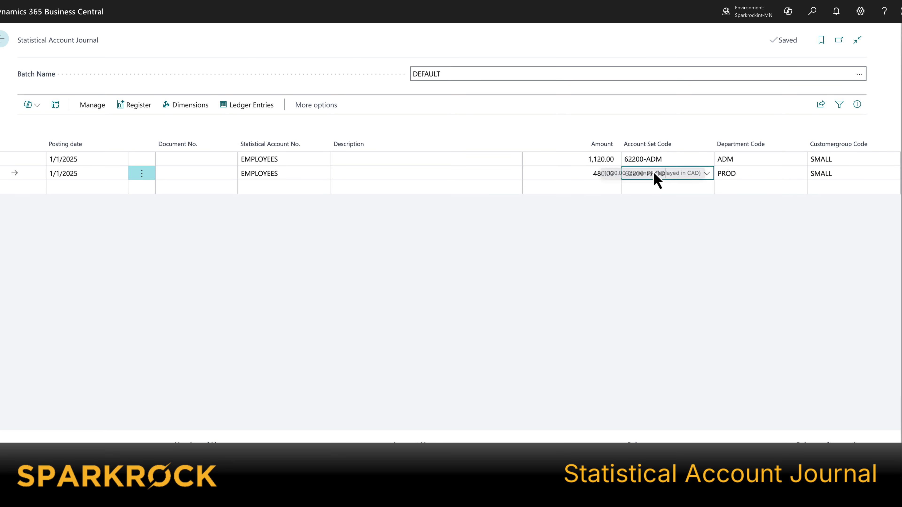
Step: Add two more EMPLOYEES lines: 1/31/2025 with amount 20 on 62200-ADM, and 2/20/2025 with amount 5 on 62200-PROD
click(642, 268)
click(105, 187)
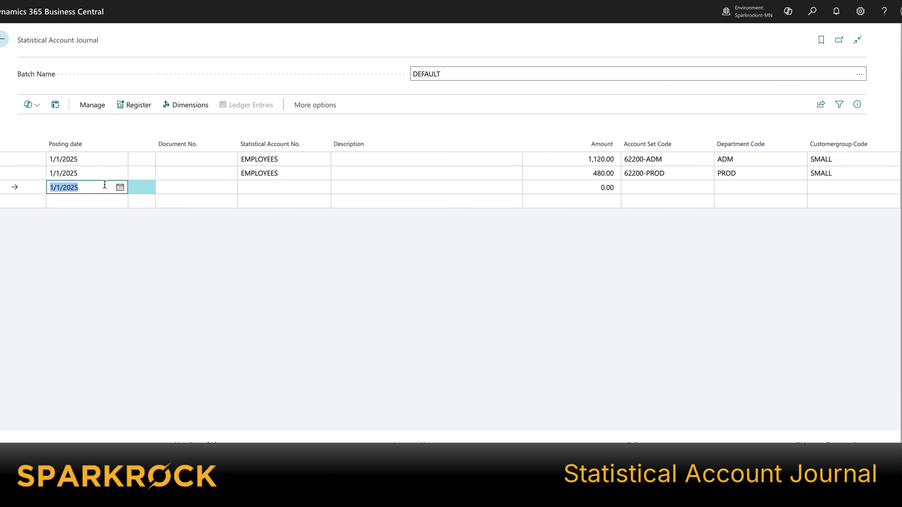
key(Tab)
key(Tab)
text(E)
click(87, 201)
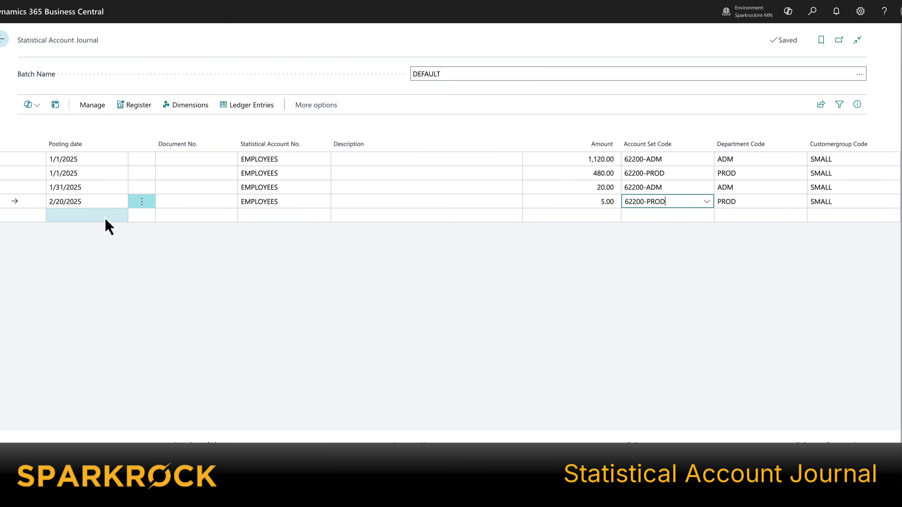
Step: Add an EMPLOYEES reduction line dated 3/31/2025 with amount -20 and account set code 62200-PROD
click(104, 215)
text(3/31/2025)
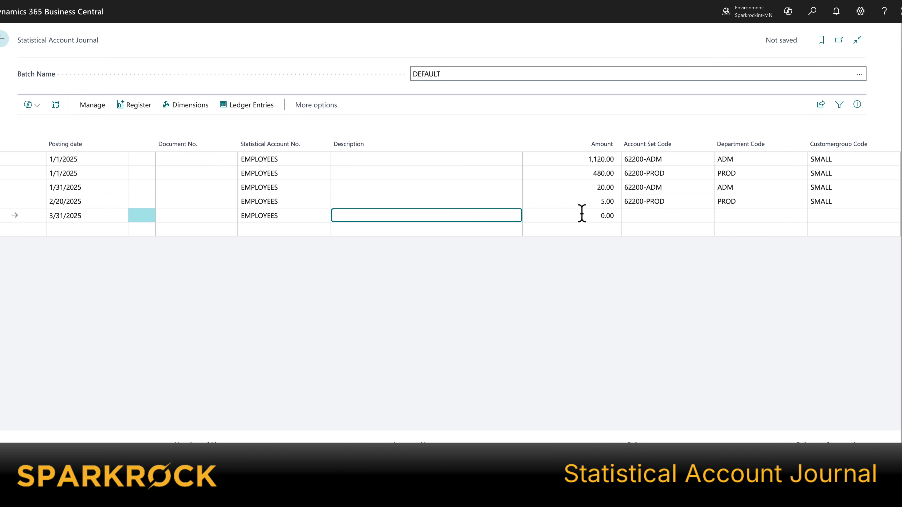
click(581, 214)
text(-20)
key(Tab)
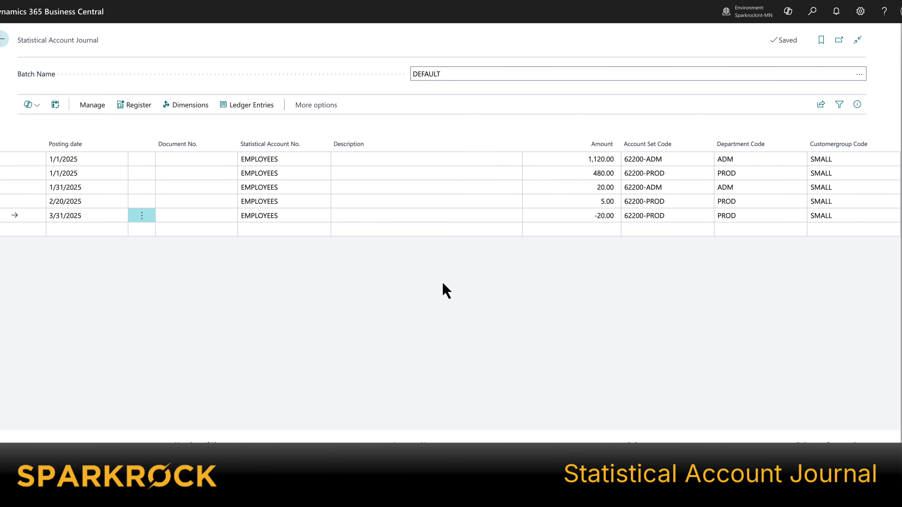
Step: Register the journal lines and drill into the EMPLOYEES balance from the Statistical Accounts list
click(144, 114)
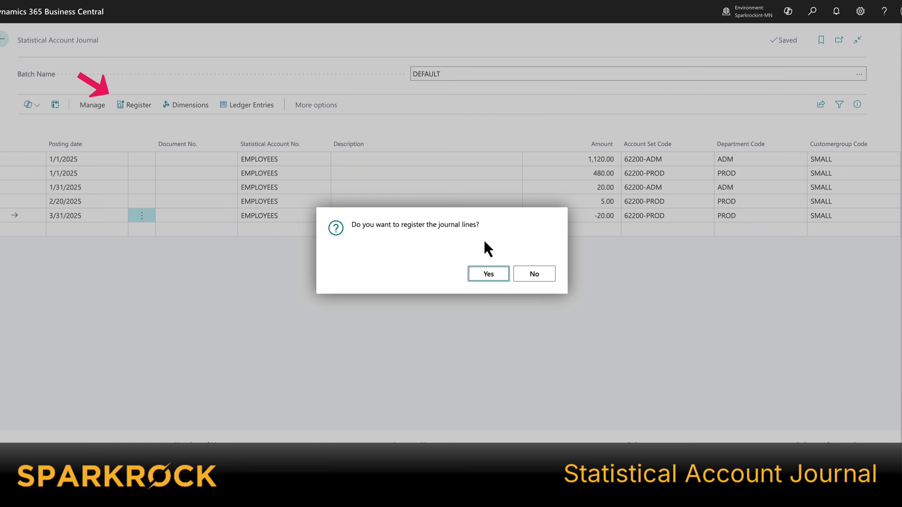
click(486, 279)
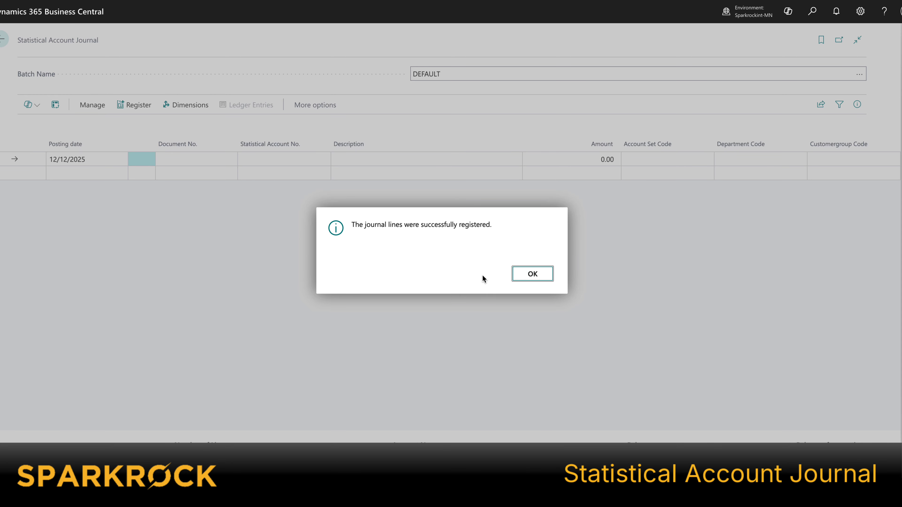
click(540, 275)
click(2, 39)
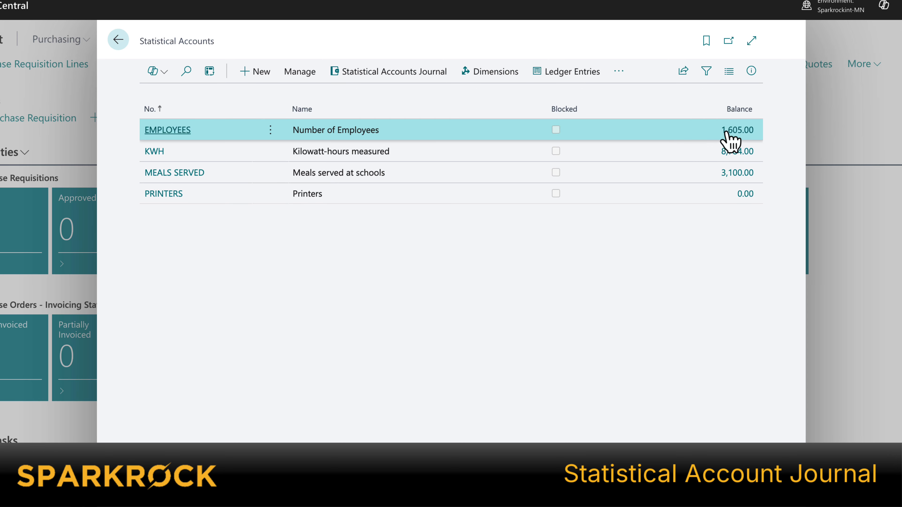
click(745, 133)
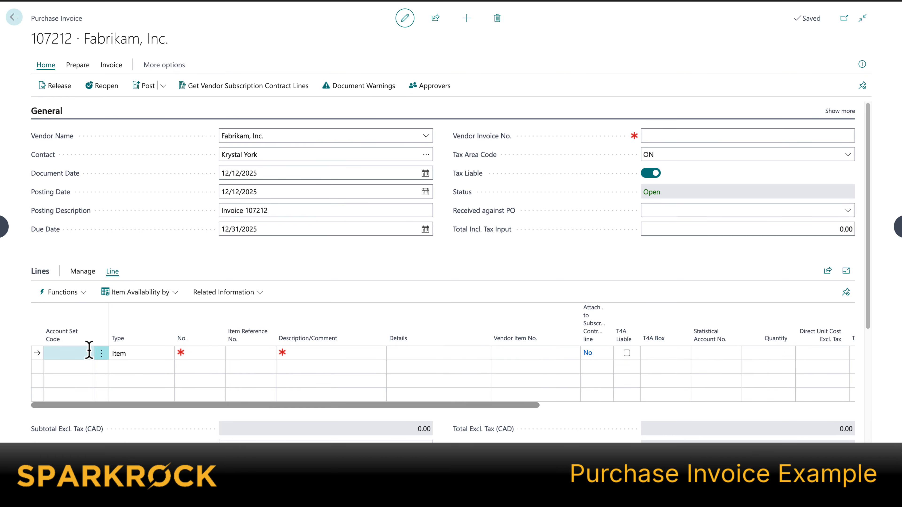
Step: On the Fabrikam purchase invoice, add item 1000 Xerox Printer with quantity 5 and unit cost 150, and fill in the vendor invoice number
click(114, 355)
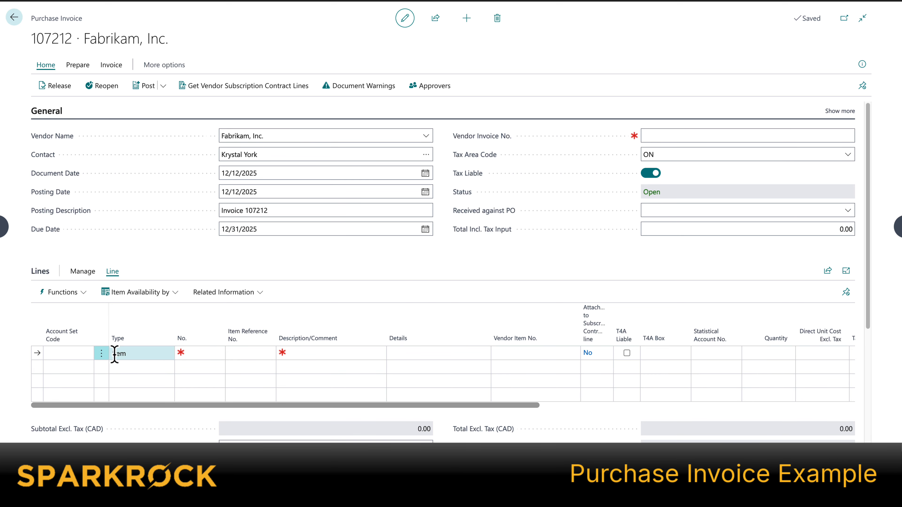
click(196, 354)
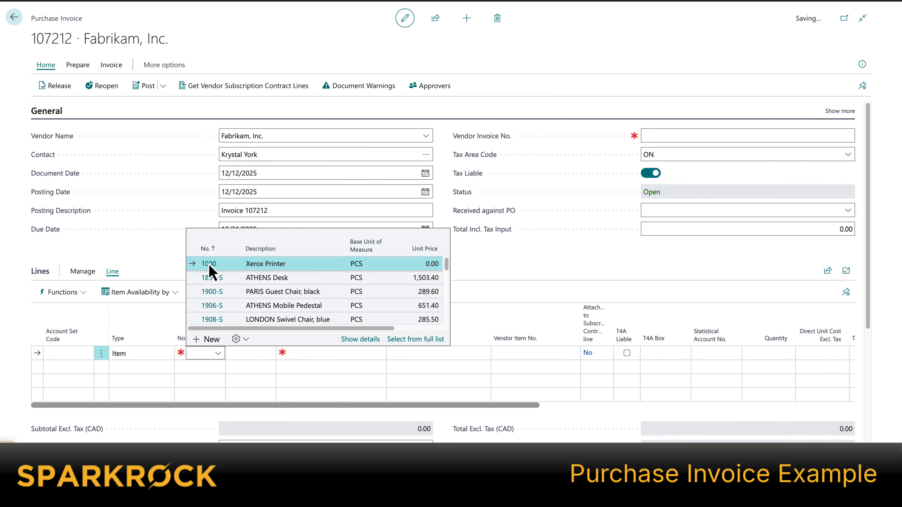
click(209, 264)
click(773, 353)
key(Tab)
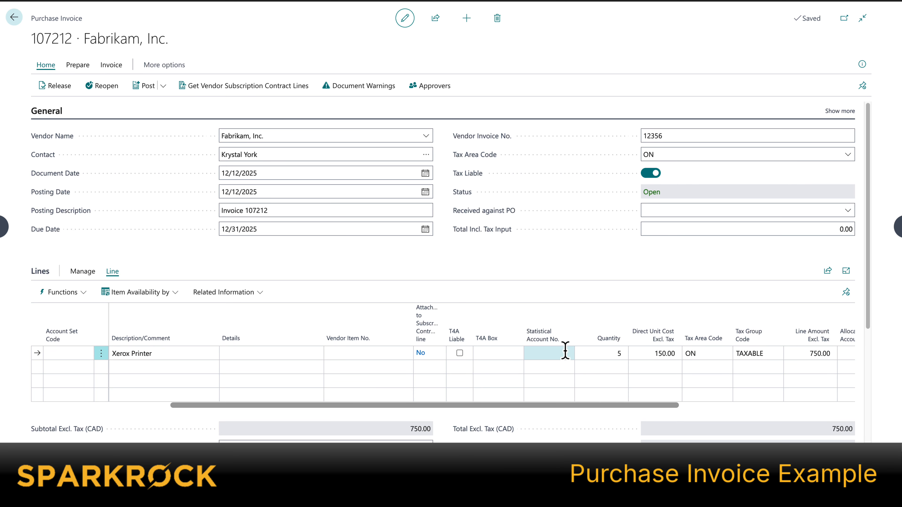
Step: Assign the statistical account PRINTERS and the account set code 64300-ADM to the Xerox Printer line
click(567, 352)
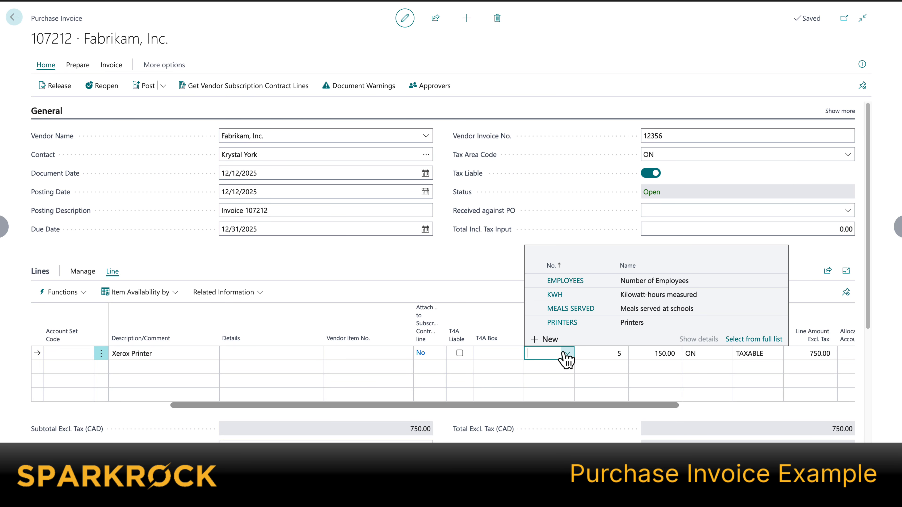
click(560, 322)
click(87, 354)
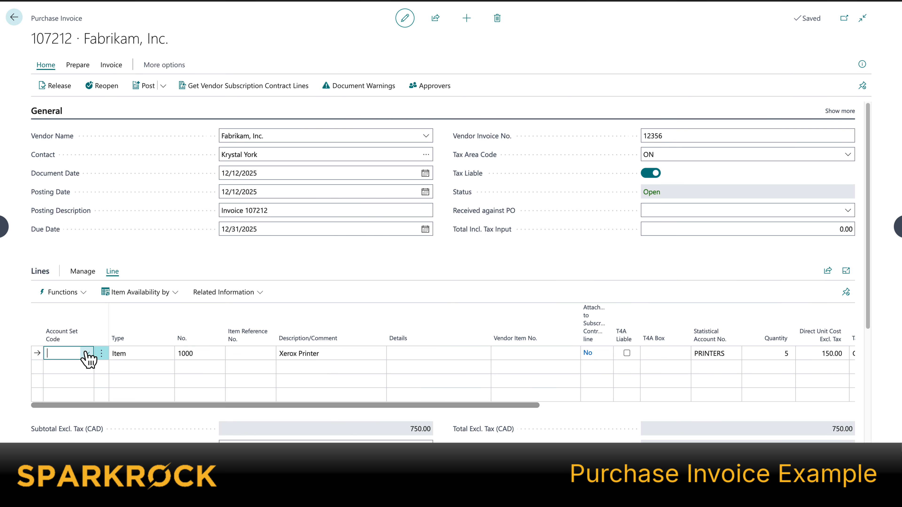
click(75, 305)
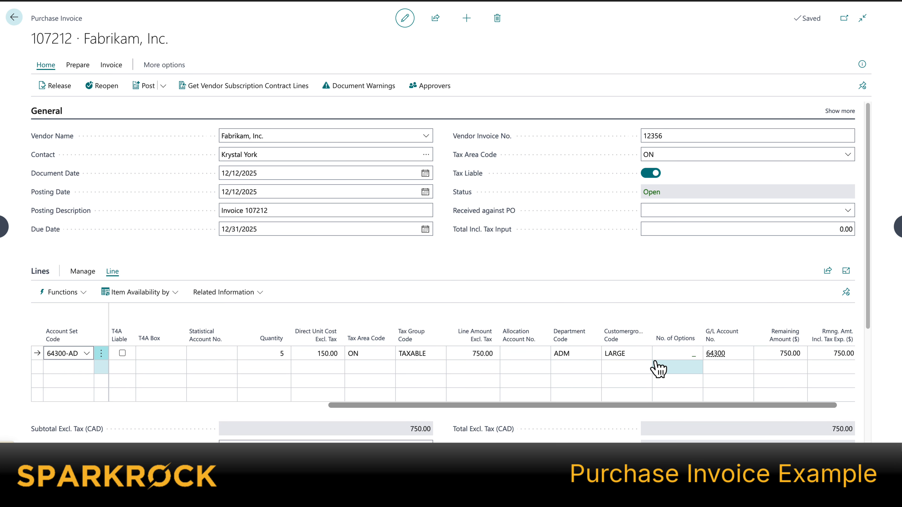
Step: Preview the invoice's posting and examine its statistical ledger entry
drag(644, 407, 348, 412)
click(163, 86)
click(167, 124)
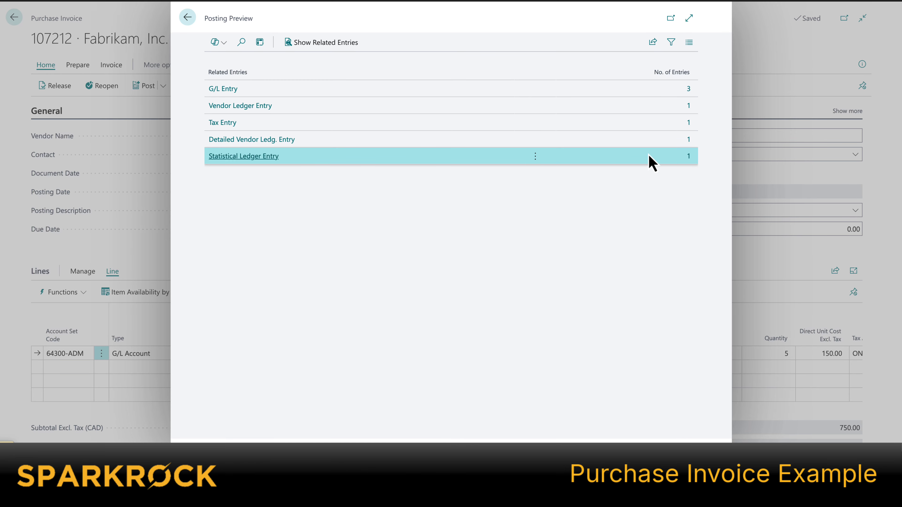
click(688, 157)
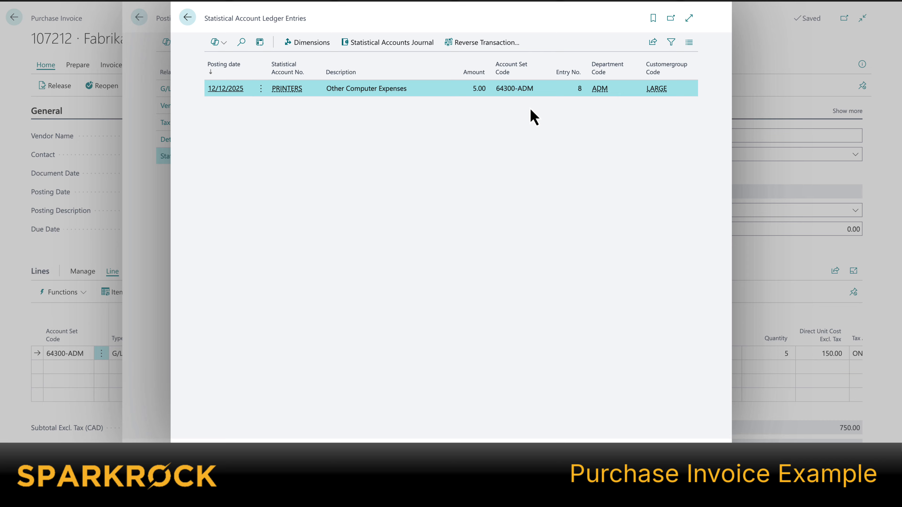
Step: Close the posting preview and post the Fabrikam purchase invoice without opening the posted document
click(750, 61)
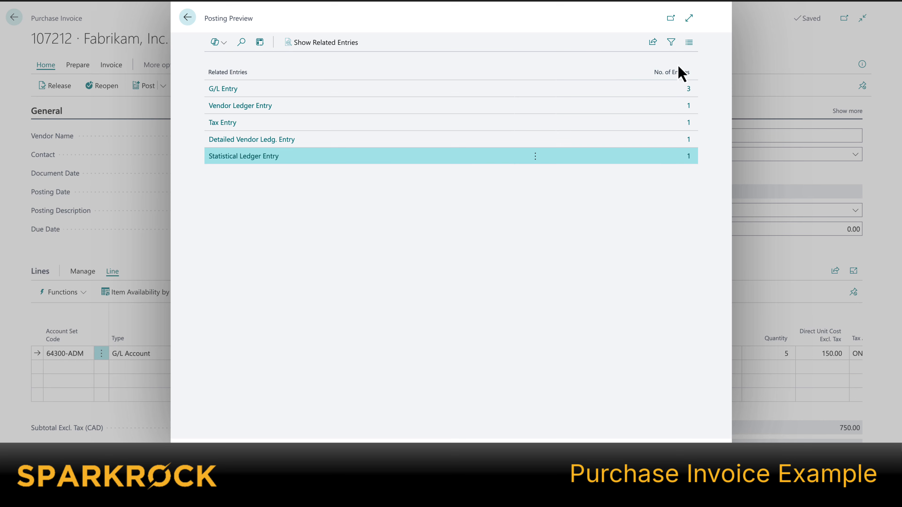
click(187, 19)
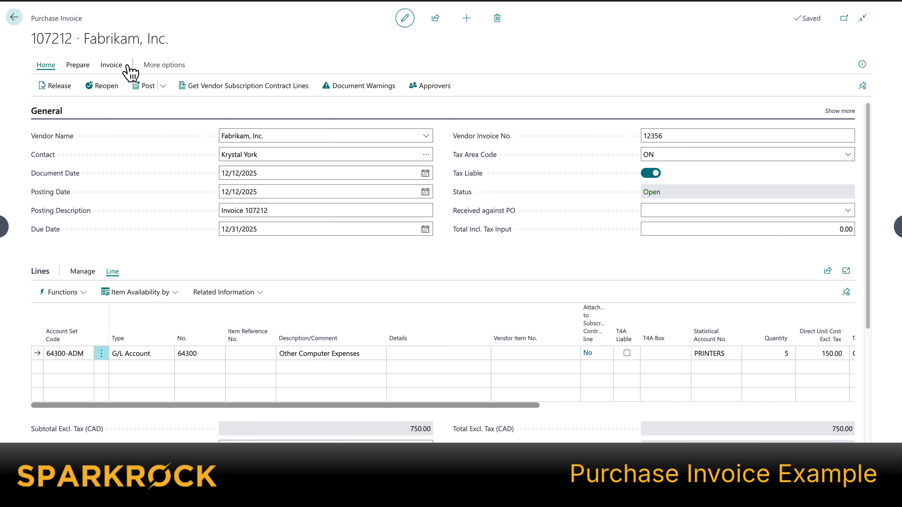
click(139, 86)
click(486, 255)
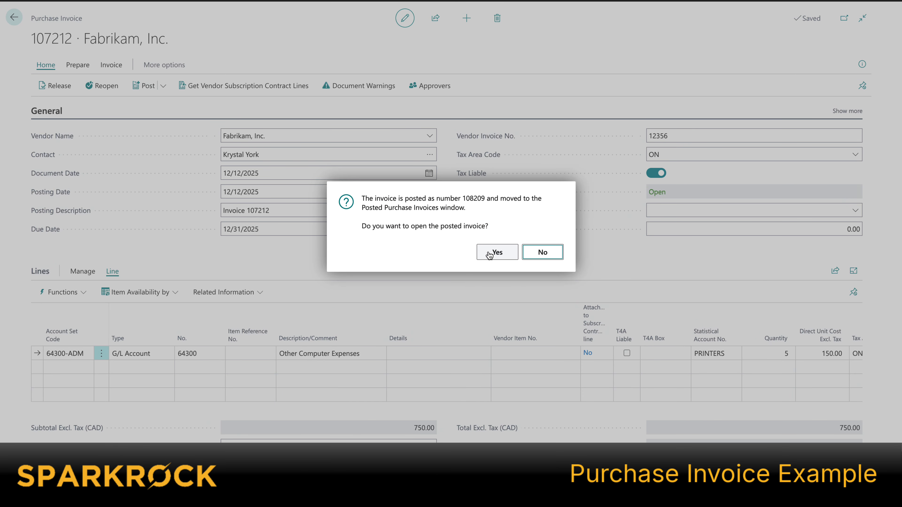
click(545, 253)
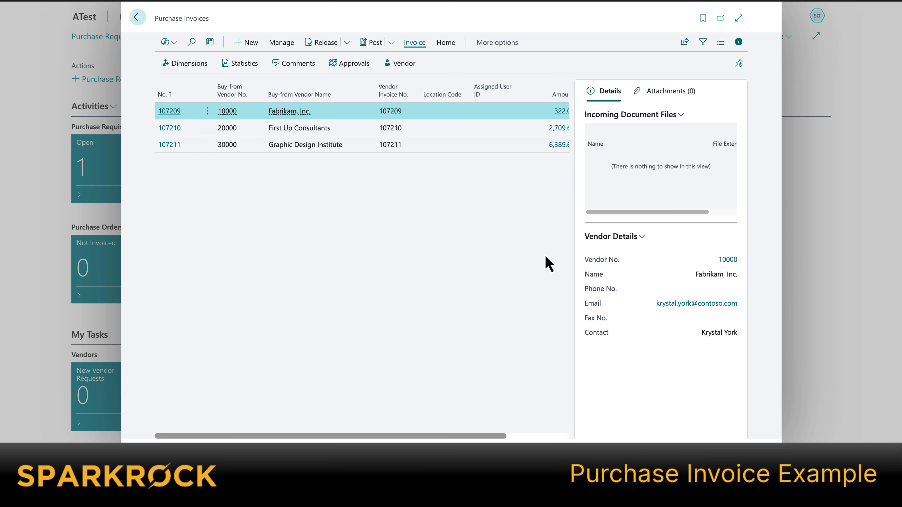
Step: Find the Statistical Accounts list and drill into the balance of the PRINTERS account
click(822, 1)
text(stat acc)
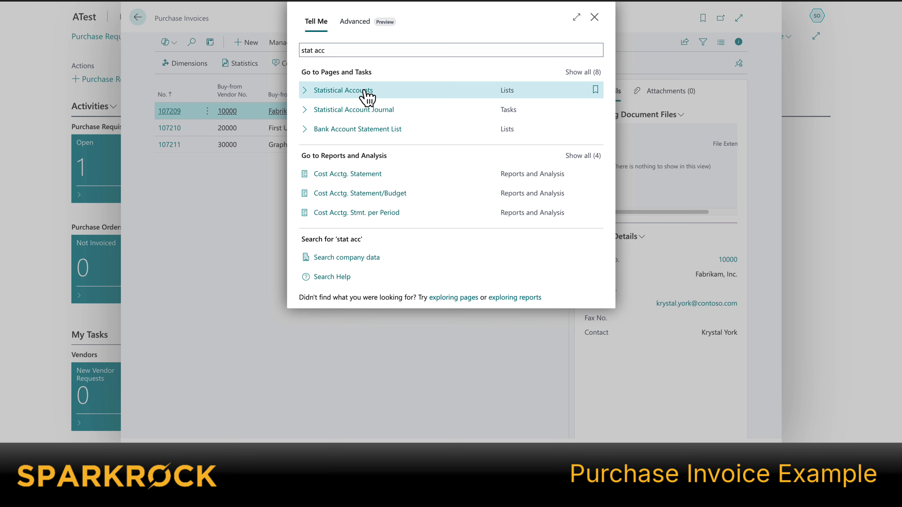
click(364, 92)
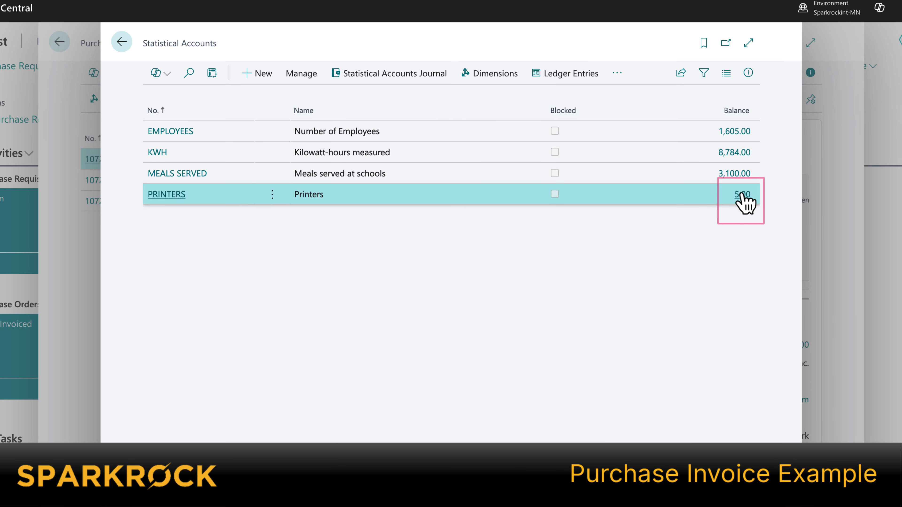
click(742, 194)
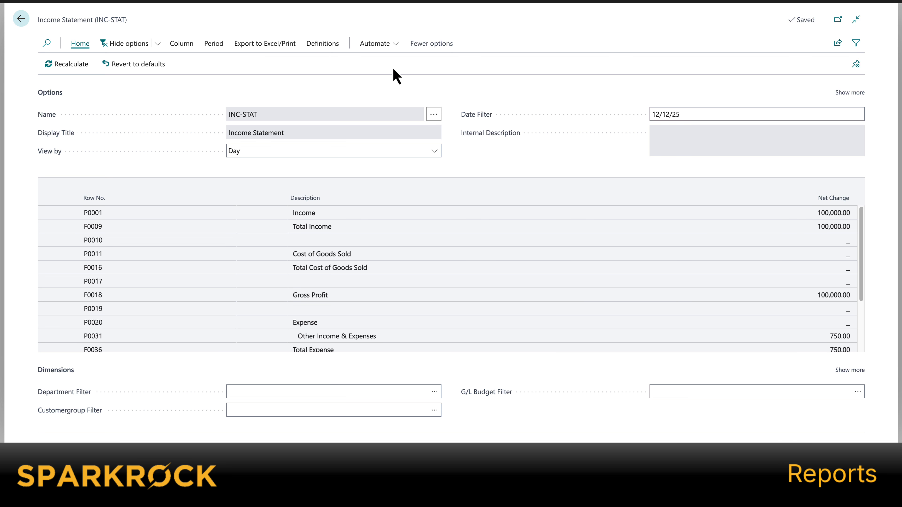
Step: Print the INC-STAT Income Statement for 12/12/25, review the preview and close it
click(279, 45)
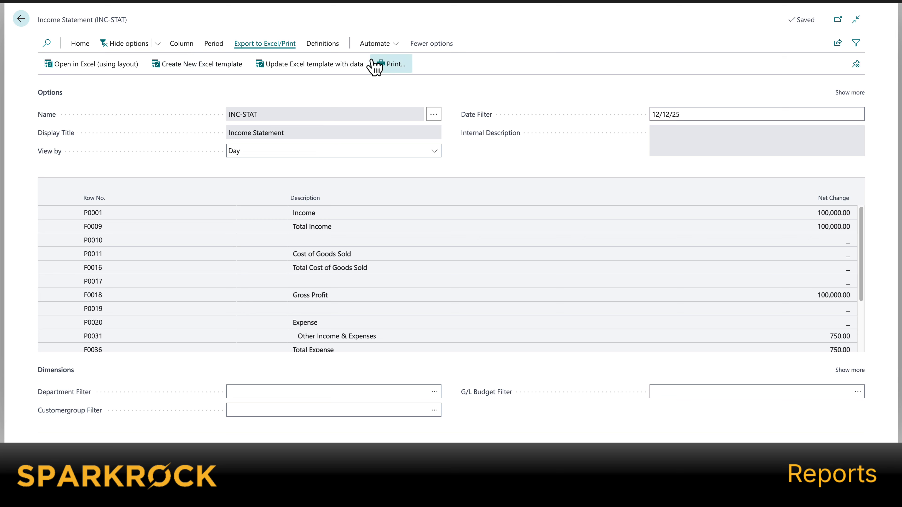
click(383, 66)
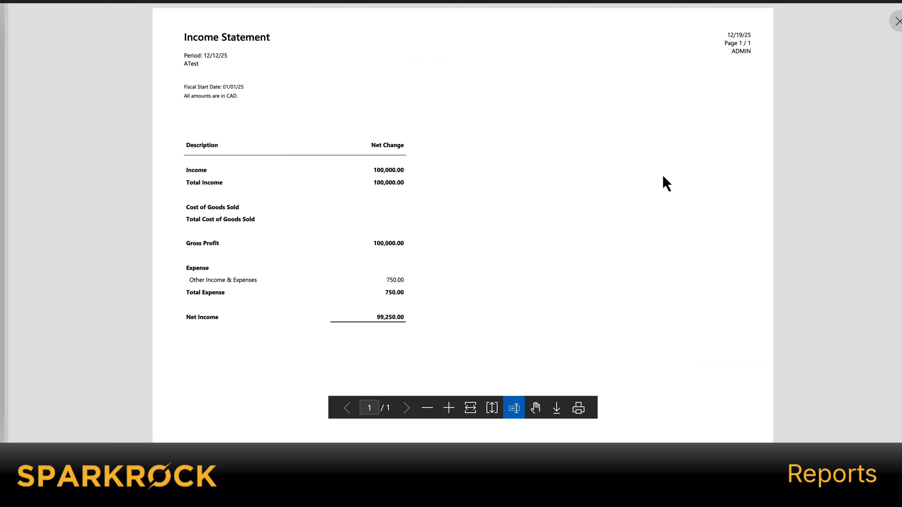
click(897, 22)
Step: Open the INC-STAT row definition in full view and examine the formula of its Net Income row
click(323, 44)
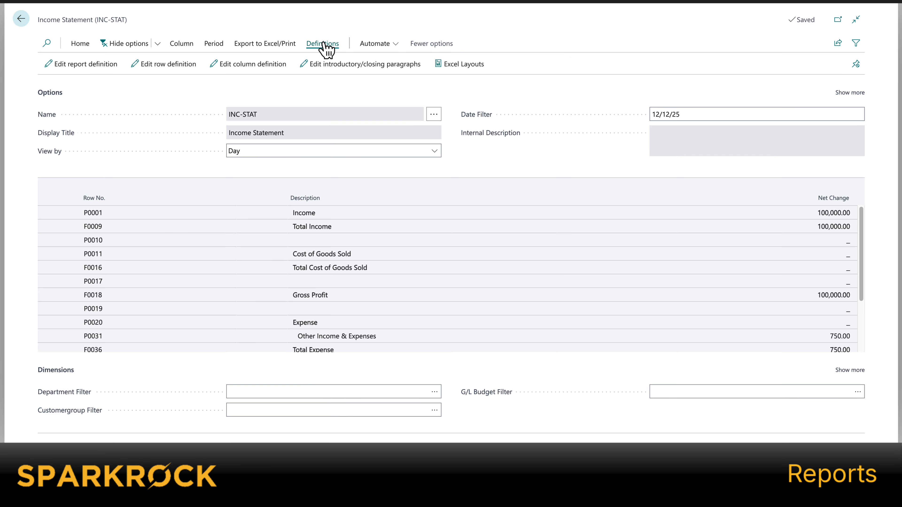
click(173, 75)
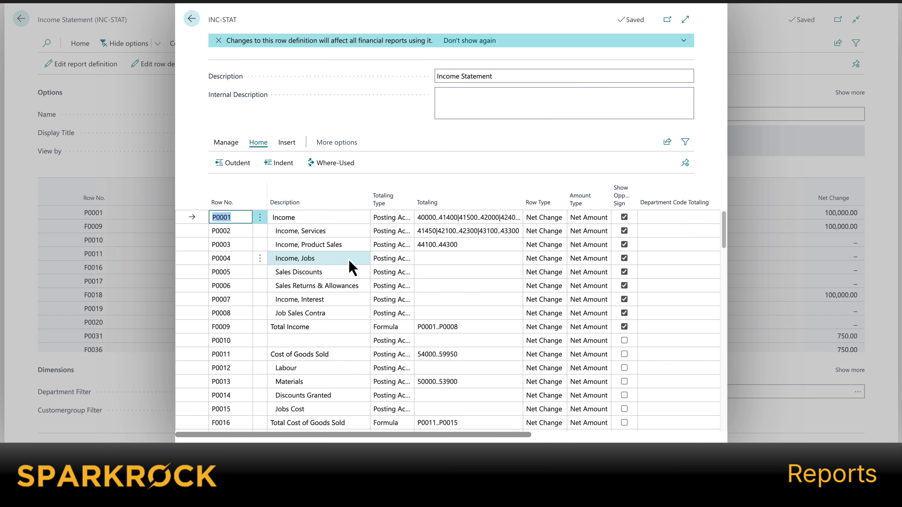
click(686, 19)
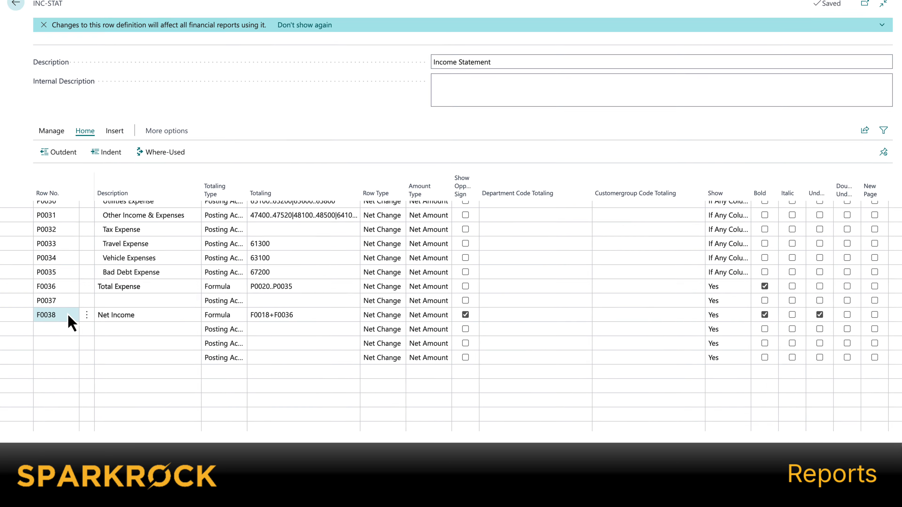
click(121, 316)
click(301, 316)
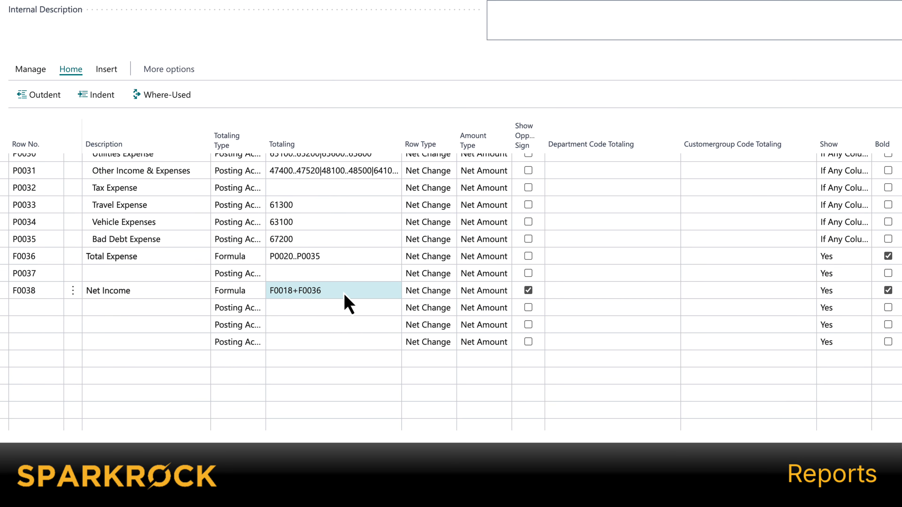
Step: Add row F0039 with the description Employees below the Net Income row
click(60, 325)
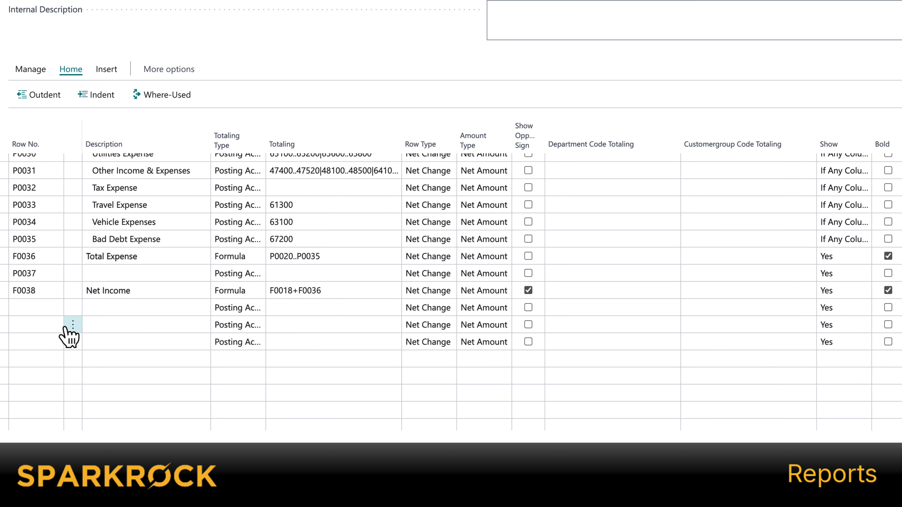
click(51, 325)
text(F0039)
key(Tab)
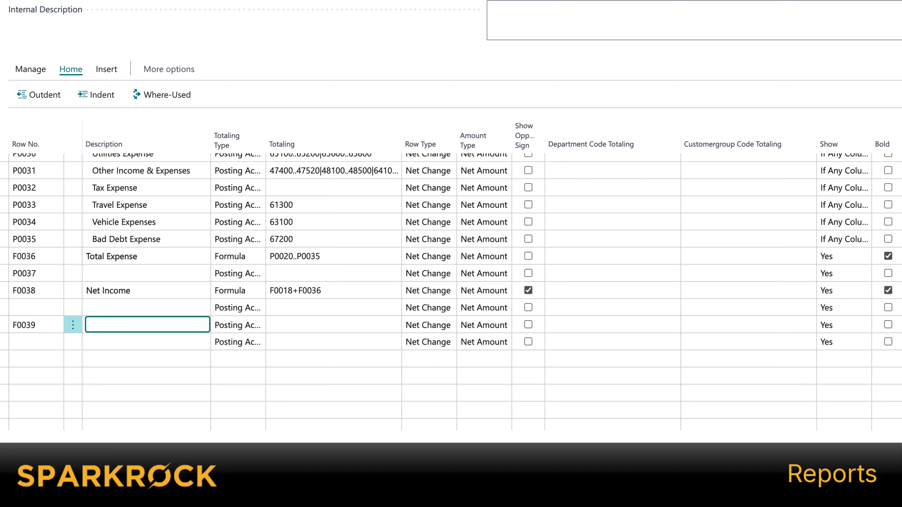
text(Employees)
key(Tab)
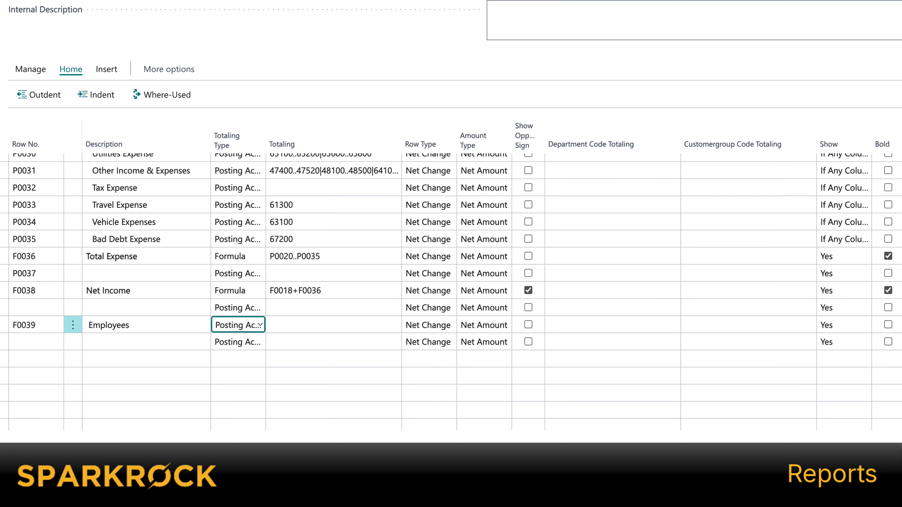
Step: Set row F0039 to totaling type Statistical Account, totaling EMPLOYEES and row type Balance at Date
click(259, 327)
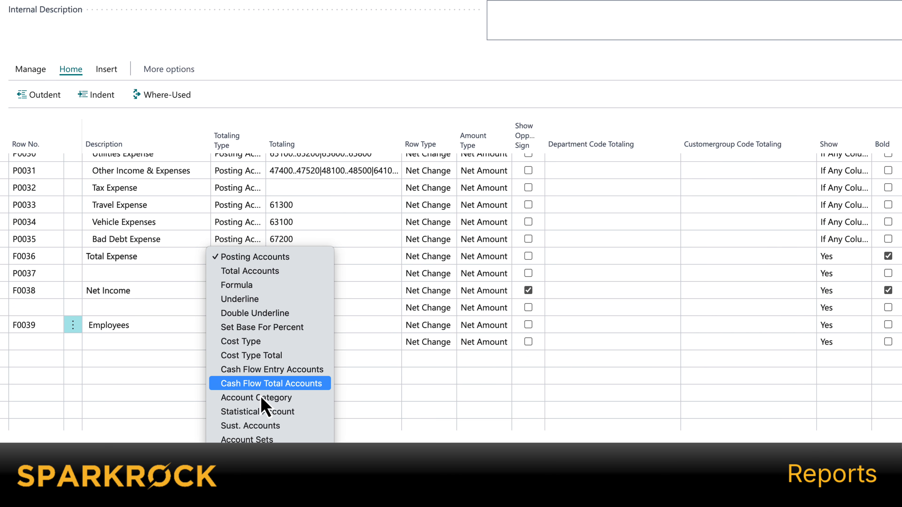
click(263, 412)
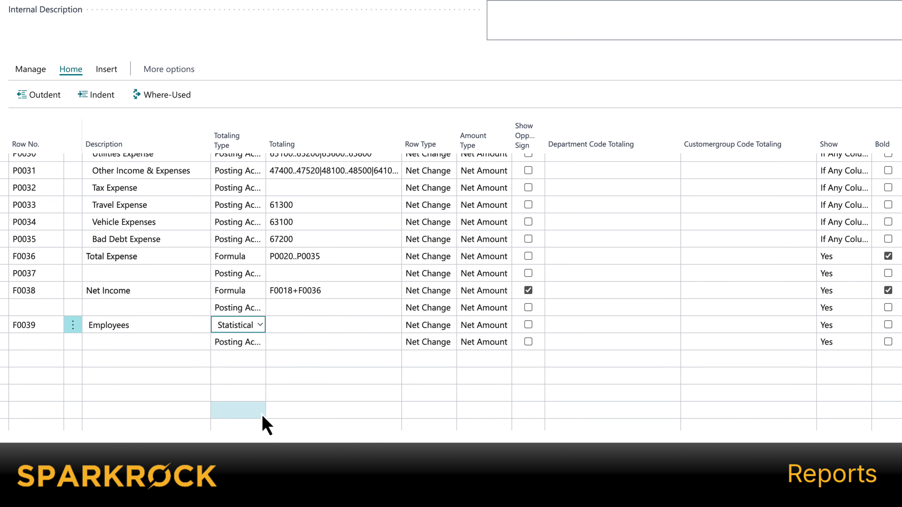
click(301, 323)
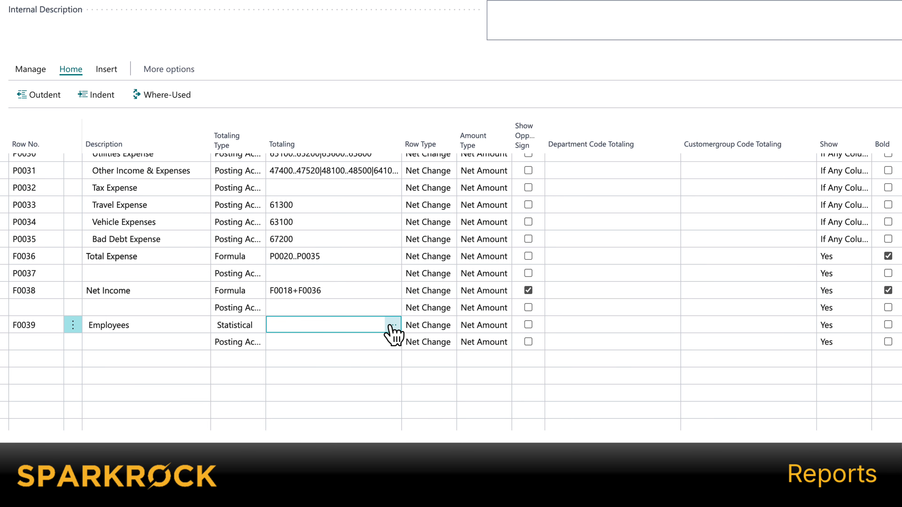
click(394, 325)
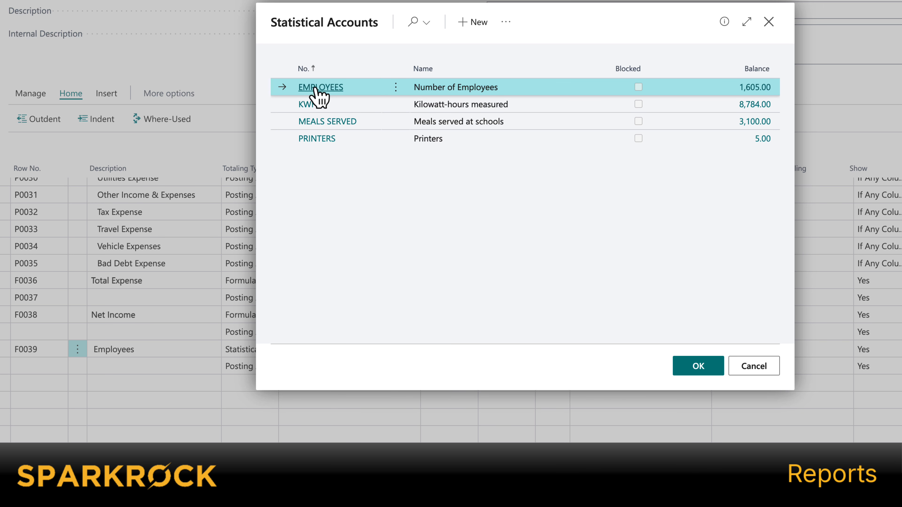
click(691, 371)
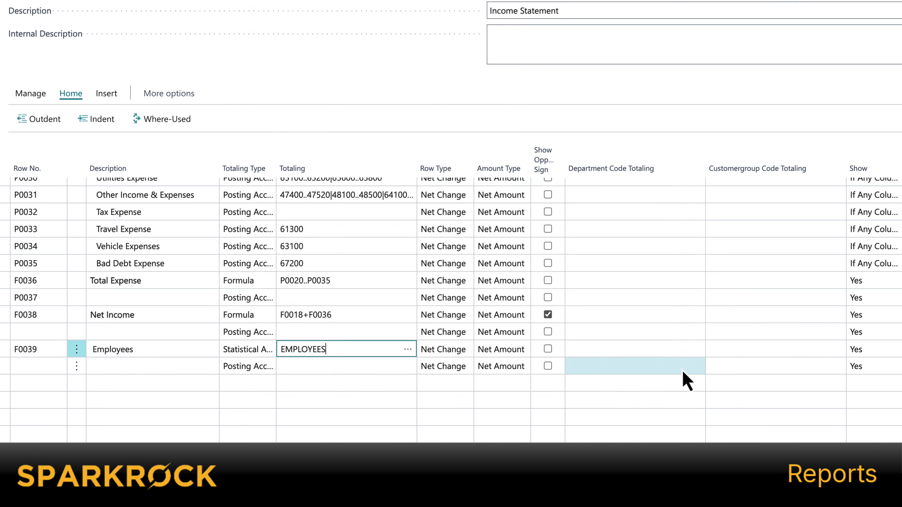
click(444, 349)
click(455, 366)
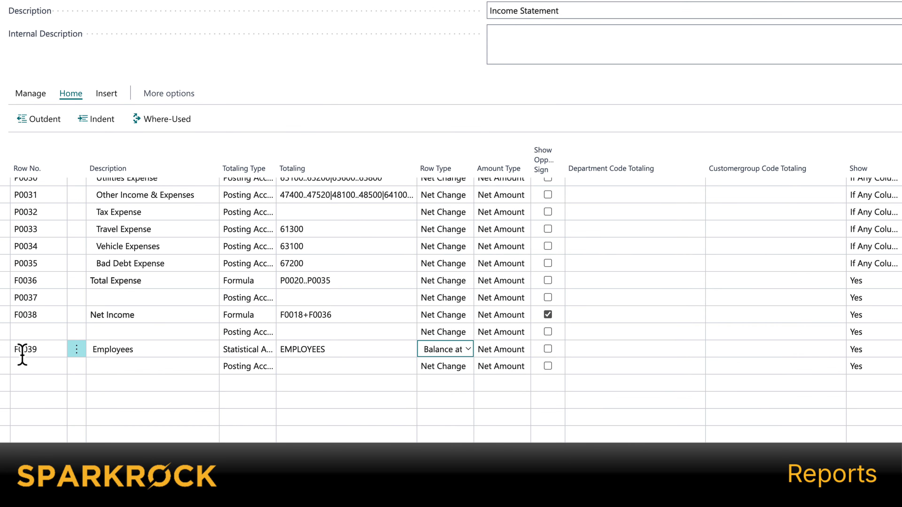
Step: Add row F0040 with the description Rev per Employee and totaling type Formula
click(24, 366)
text(F0040)
key(Tab)
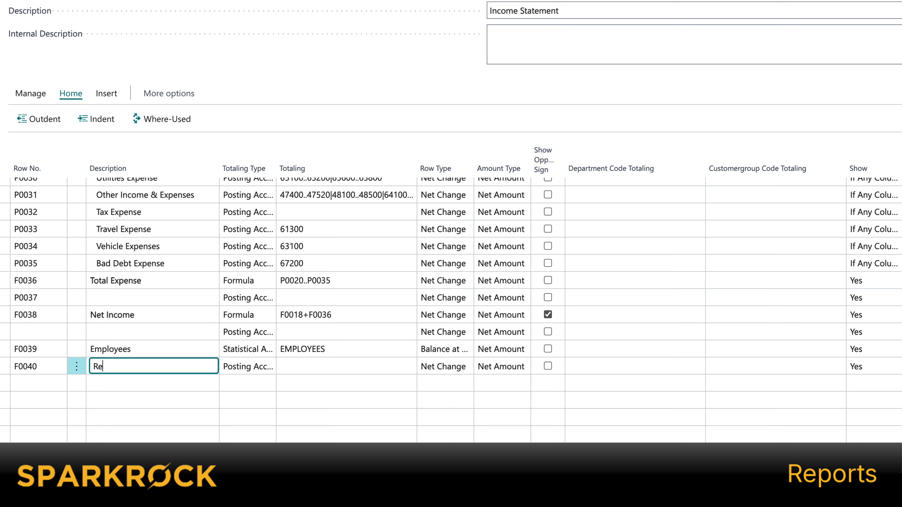
text(Rev per Employee)
key(Tab)
click(275, 371)
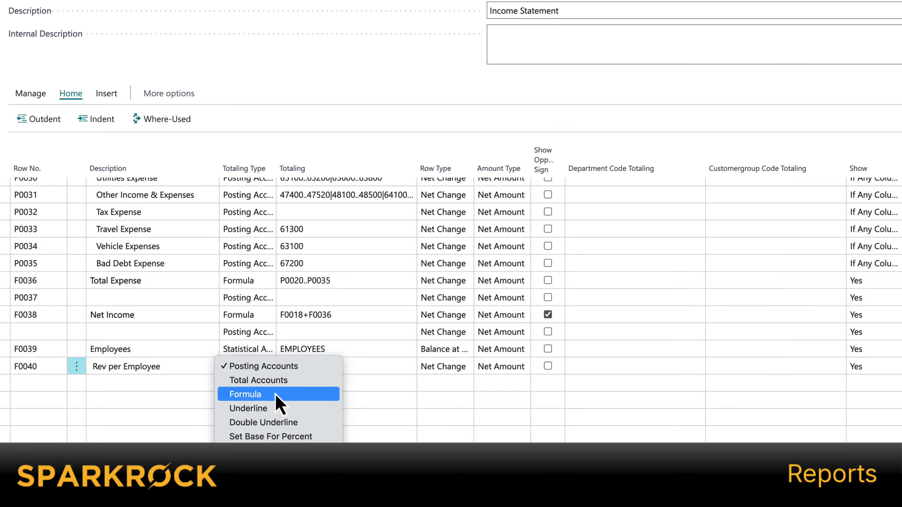
click(275, 393)
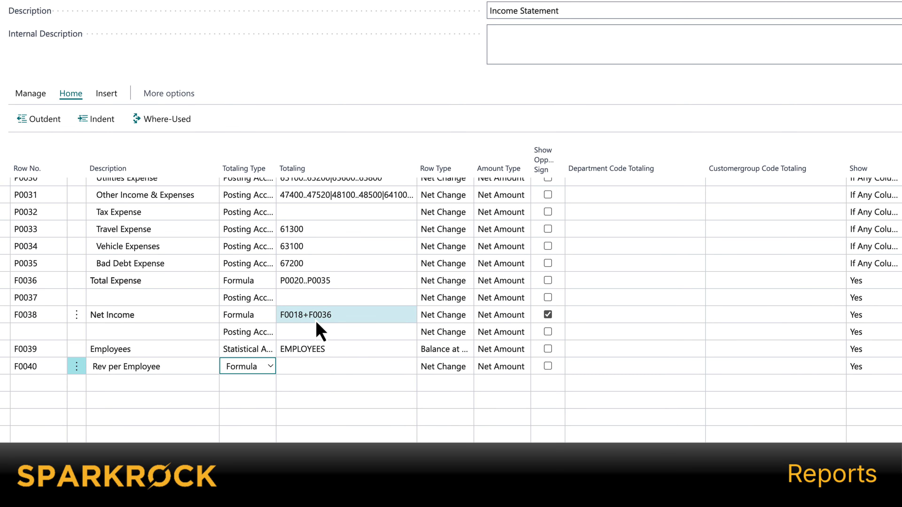
Step: Give row F0040 the formula F0038/F0039, row type Balance at Date, and enable showing the opposite sign
click(294, 368)
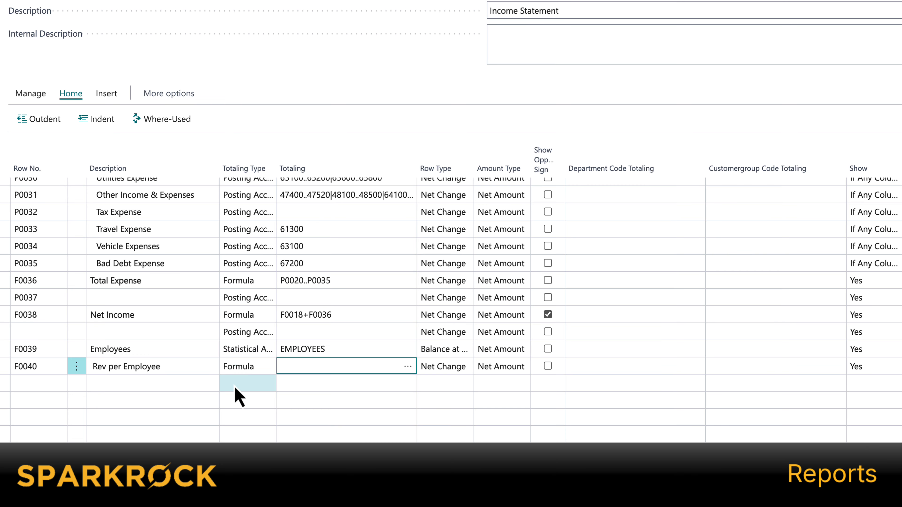
text(F0039/)
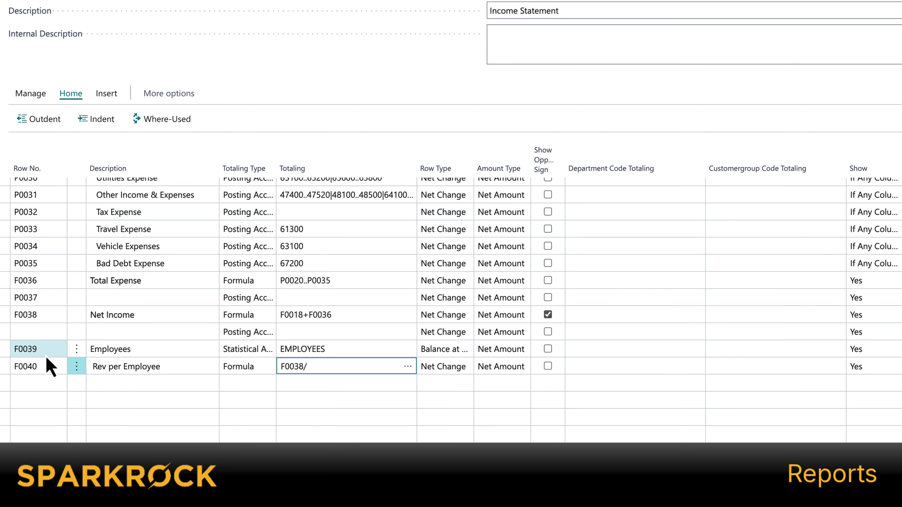
text(F0039)
key(Tab)
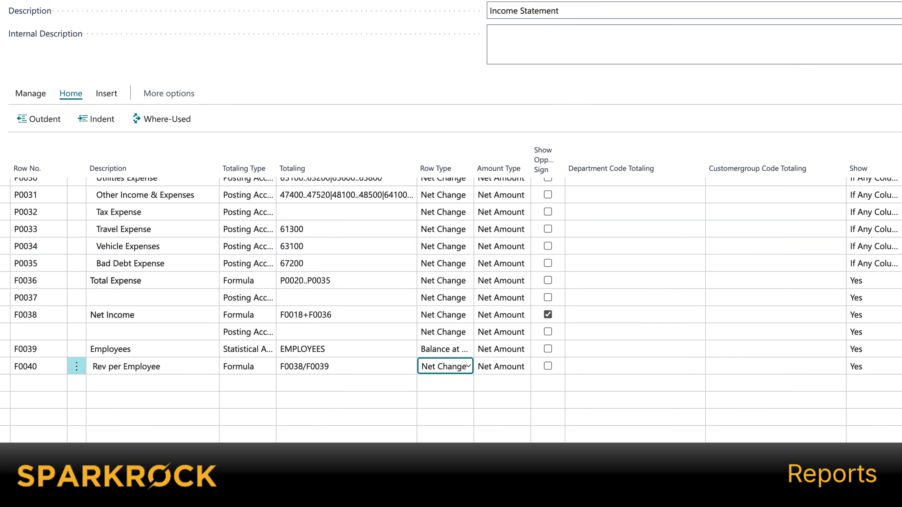
click(468, 366)
click(451, 378)
click(547, 366)
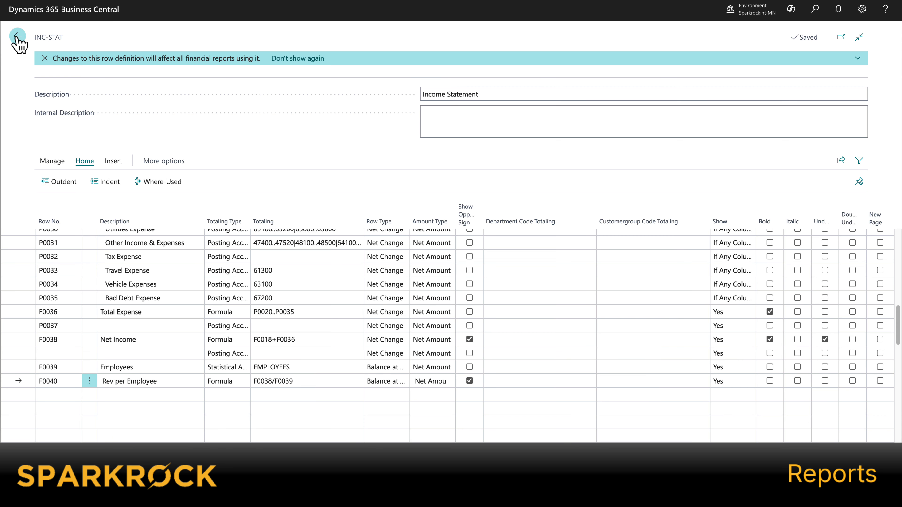
Step: Return to the Income Statement report, review the Employees and Rev per Employee rows, and print it
click(17, 36)
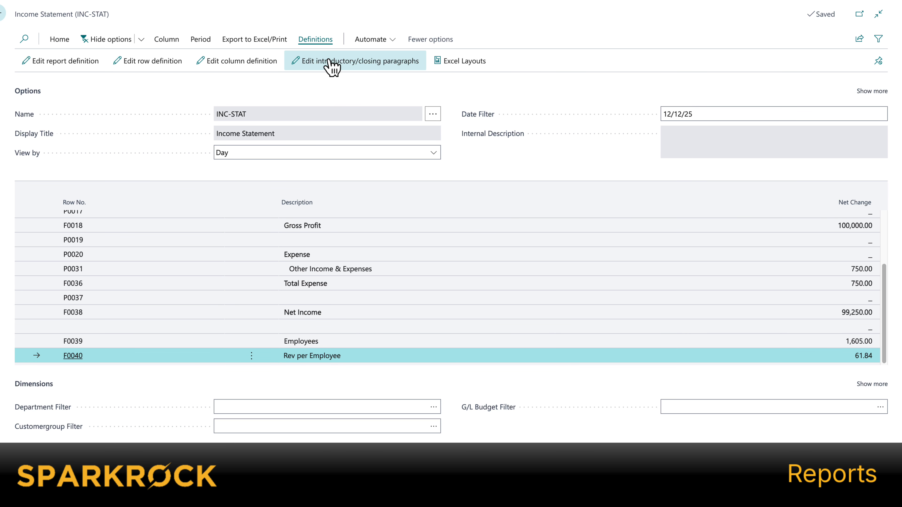
click(233, 38)
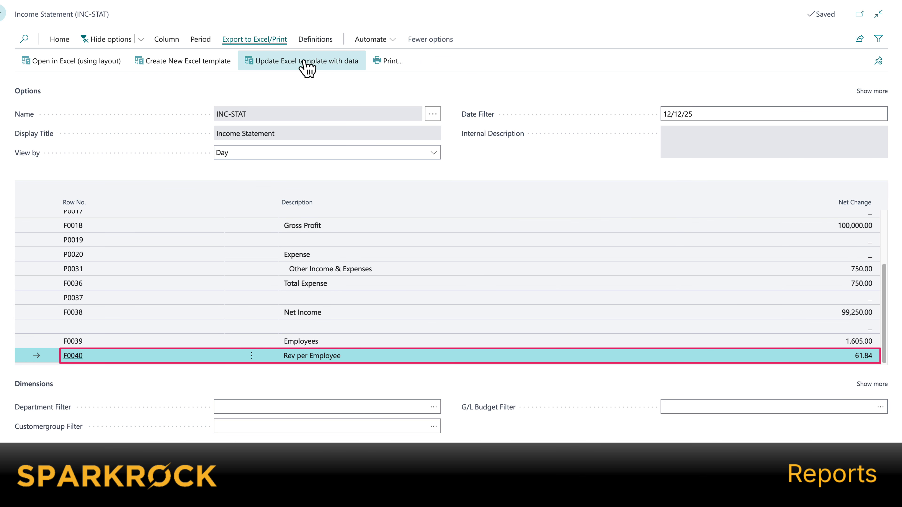
click(384, 64)
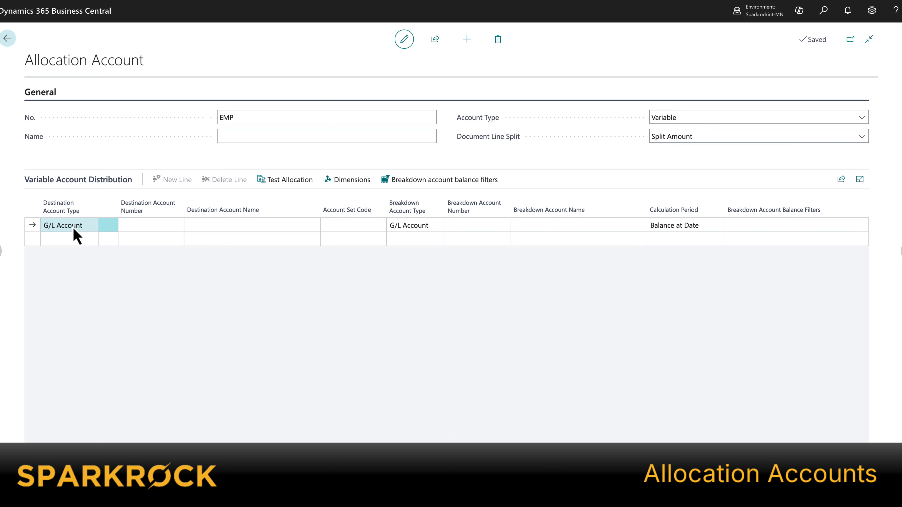
Step: Set the first distribution line's destination account to 62200 and its account set code to 62200-ADM
click(164, 224)
text(62200)
click(368, 224)
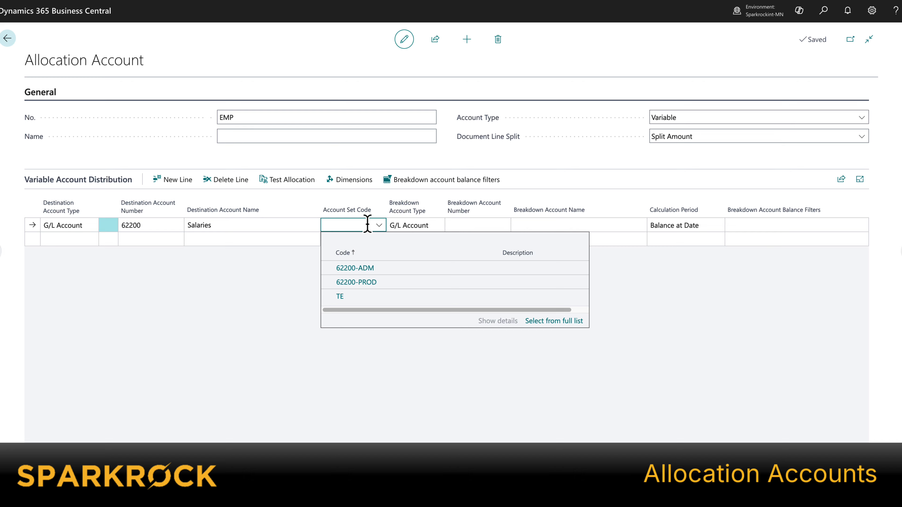
click(367, 273)
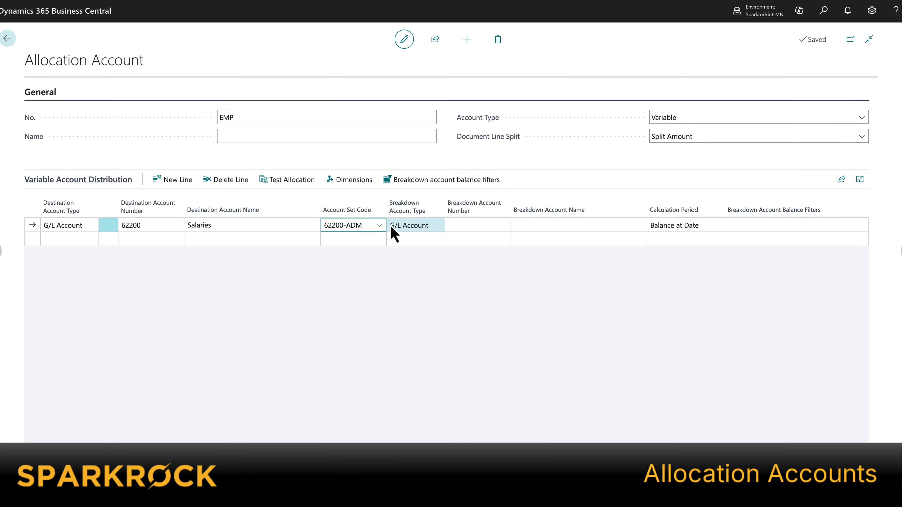
Step: Set the first line's breakdown account type to Statistical Account and its breakdown account number to EMPLOYEES
click(432, 228)
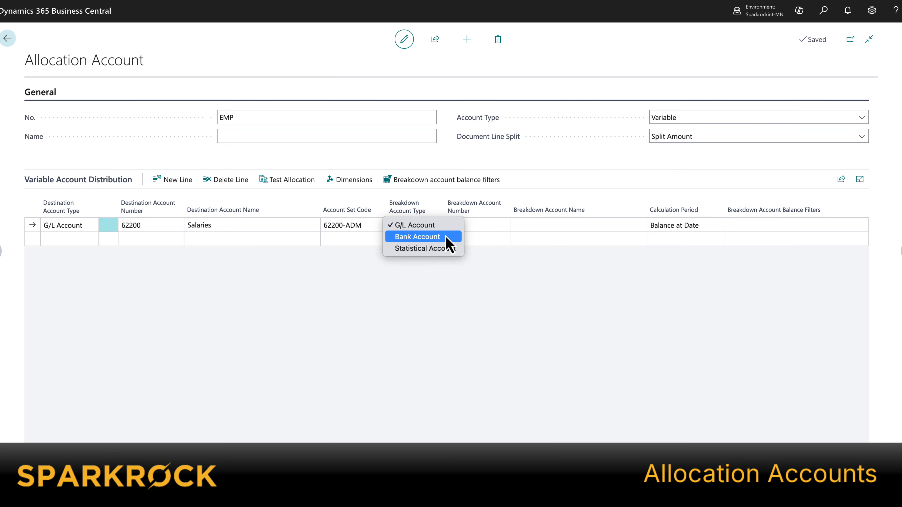
click(452, 250)
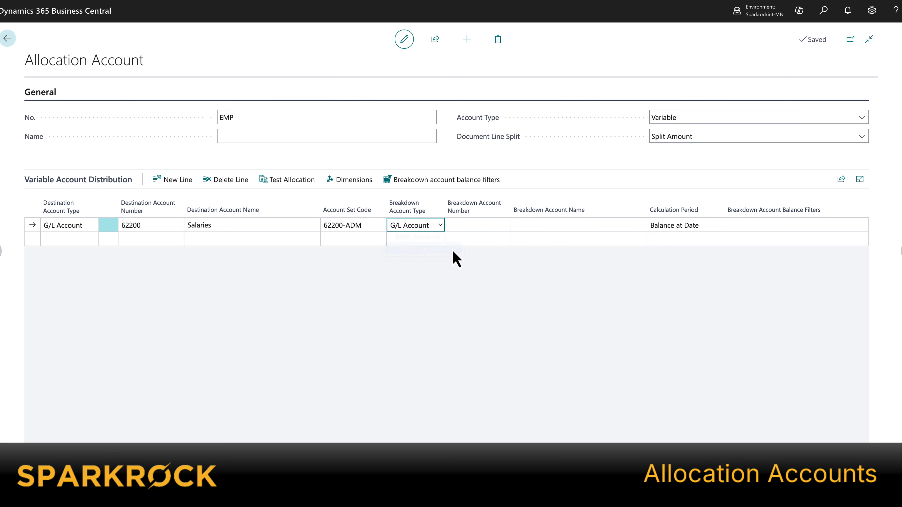
click(489, 226)
click(504, 224)
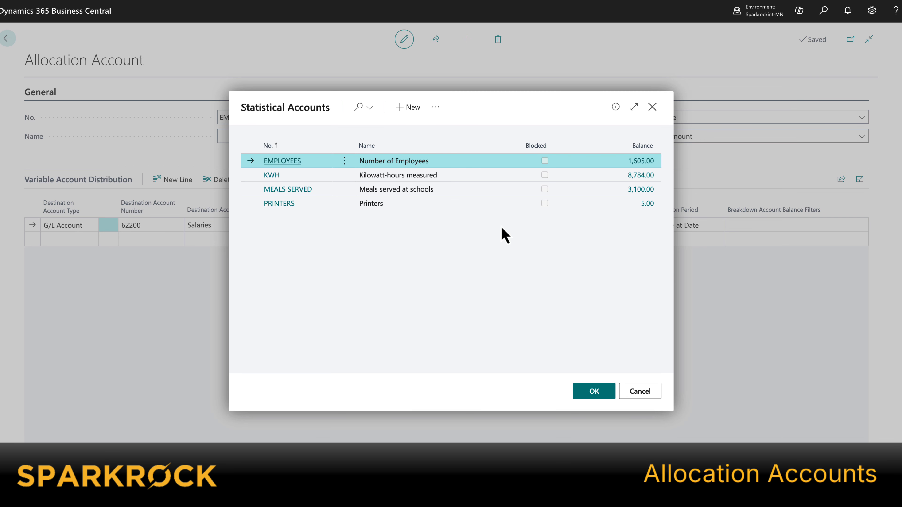
click(293, 162)
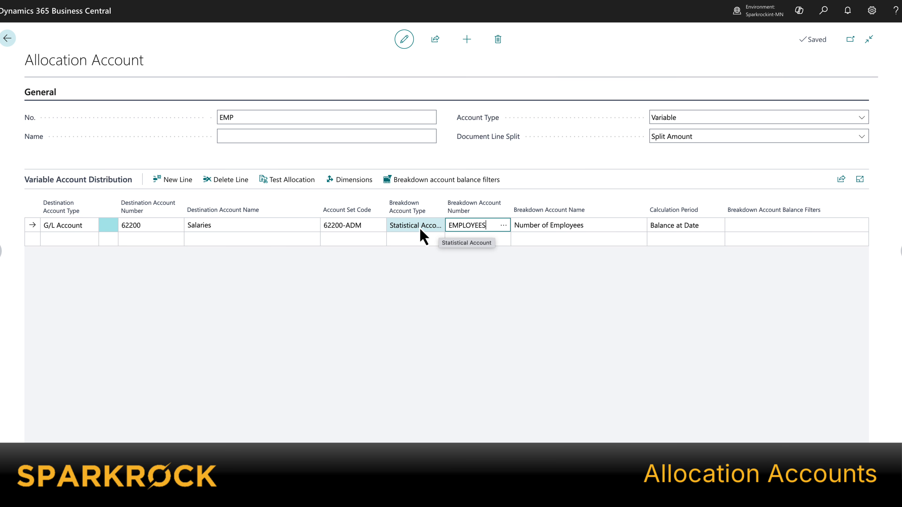
Step: Filter the first line's breakdown account balance by the DEPARTMENT value ADM
click(780, 228)
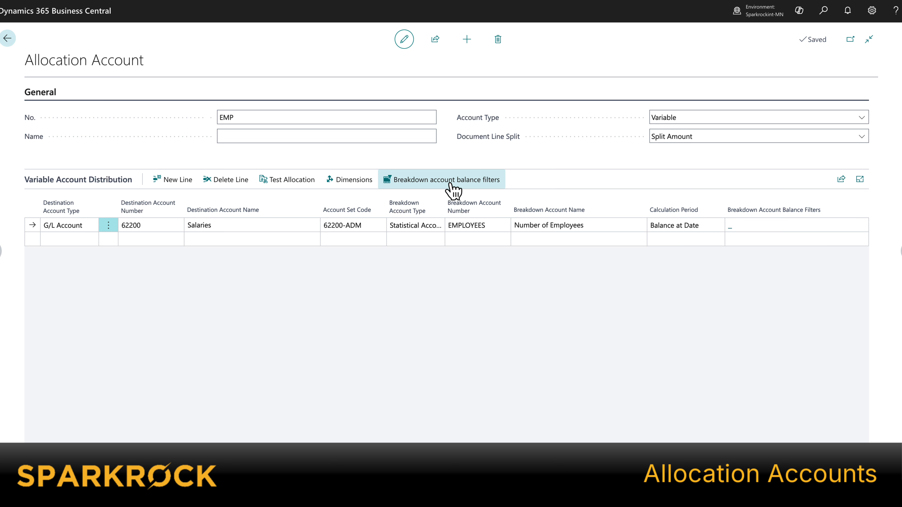
click(451, 184)
click(429, 238)
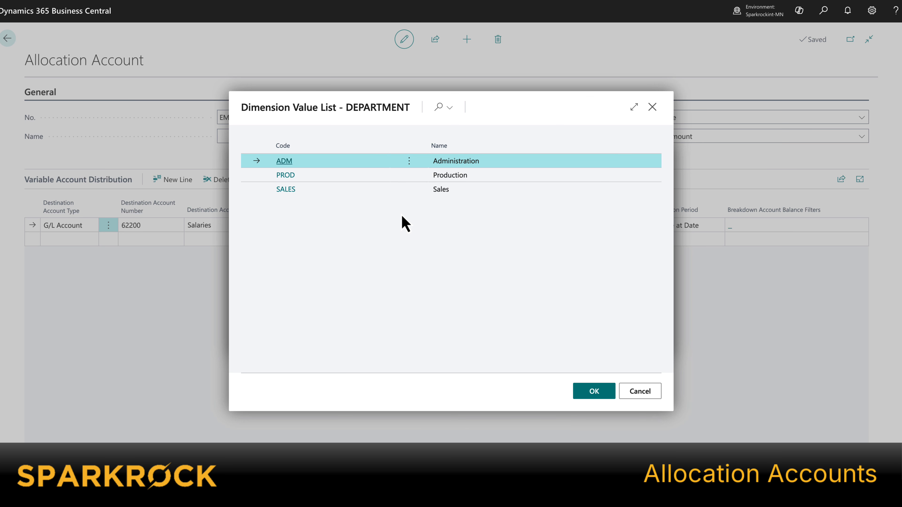
click(284, 161)
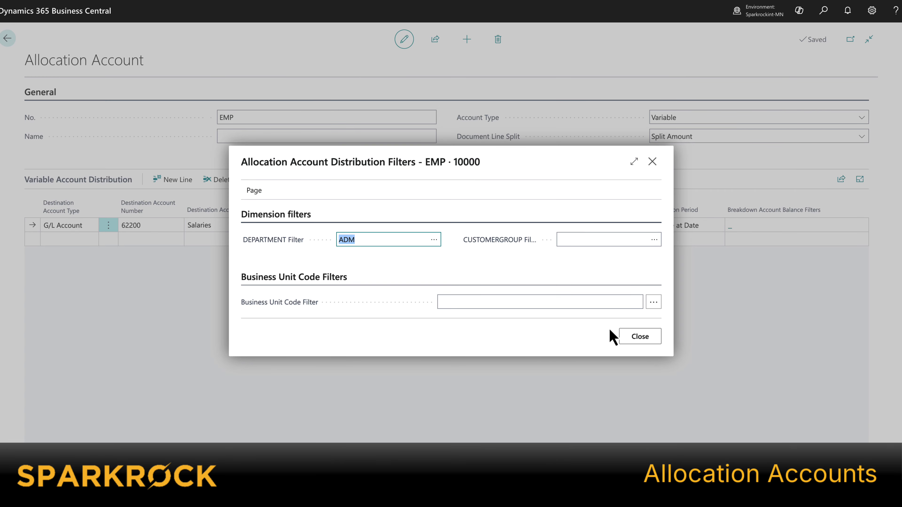
click(635, 336)
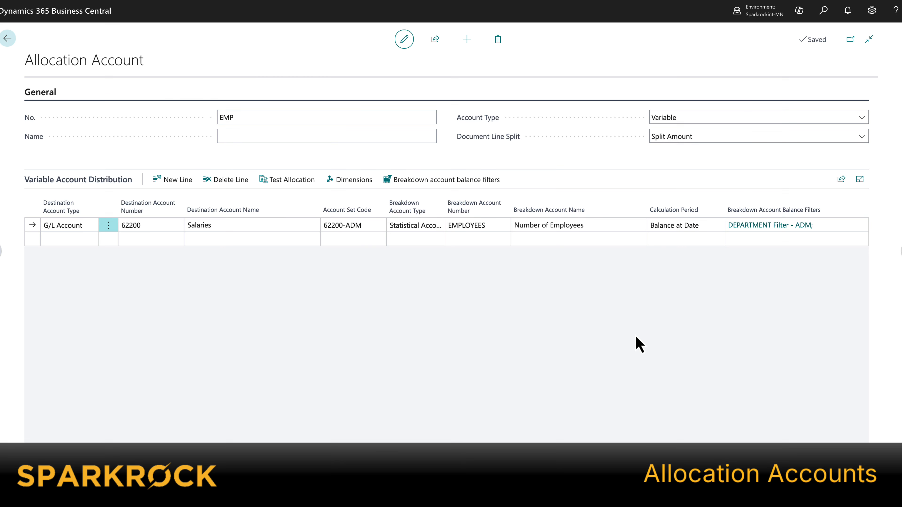
Step: Add a second distribution line with destination account 62200 and account set code 62200-PROD
click(138, 239)
text(62200)
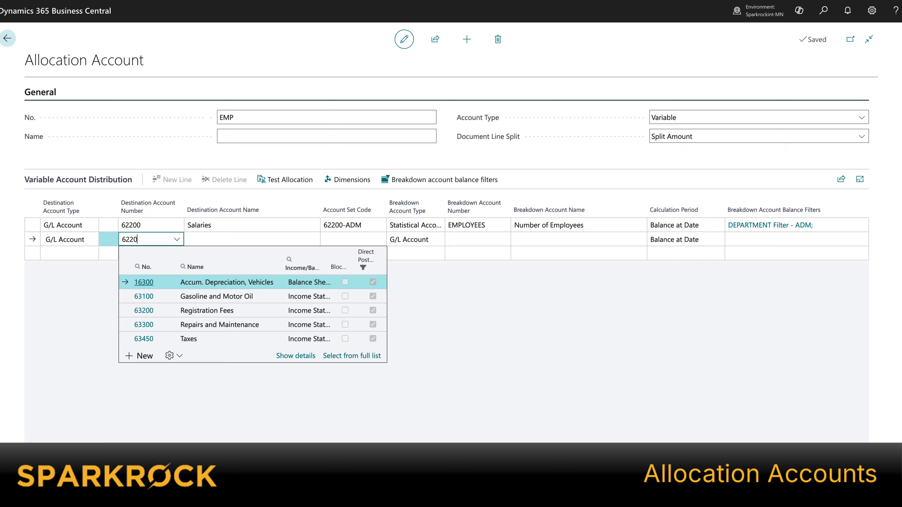
key(Tab)
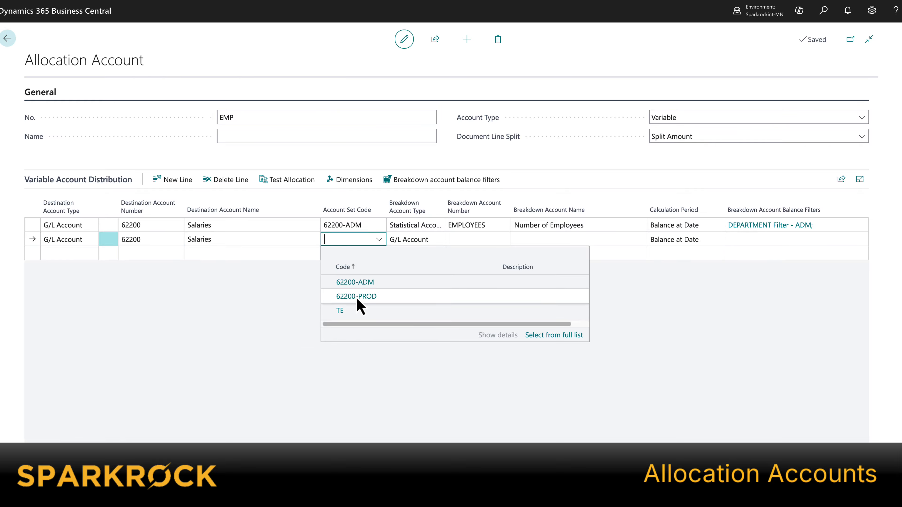
click(359, 296)
Step: Set the second line's breakdown account type to Statistical Account and its breakdown account number to EMPLOYEES
click(394, 239)
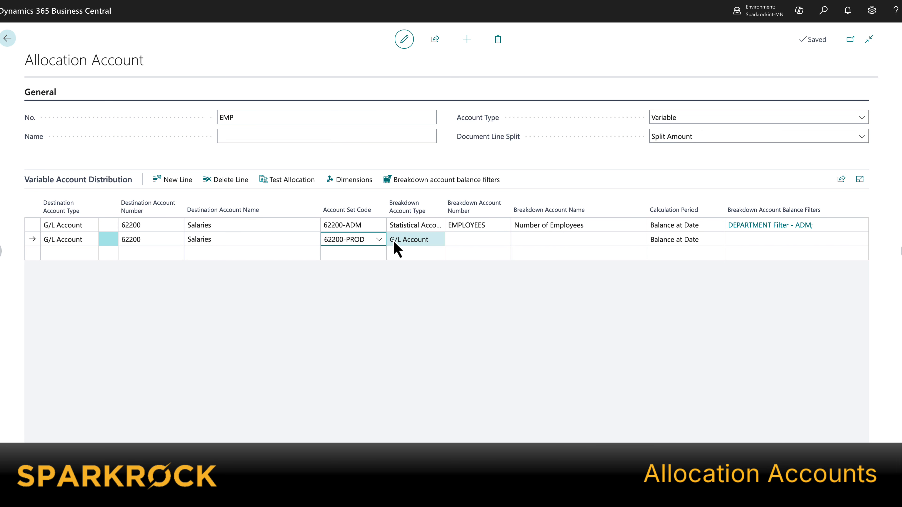
click(400, 253)
click(472, 238)
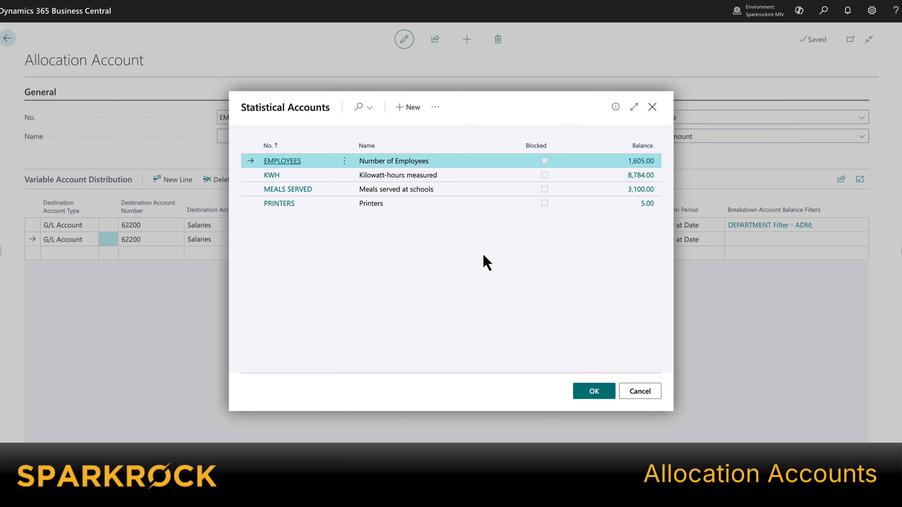
click(297, 162)
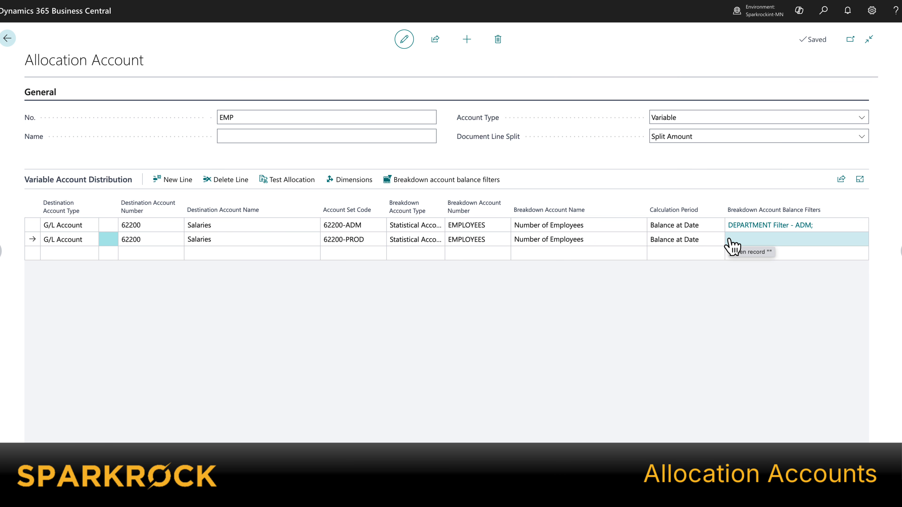
Step: Filter the second line's breakdown account balance by the DEPARTMENT value PROD and run the test allocation
click(403, 181)
click(434, 238)
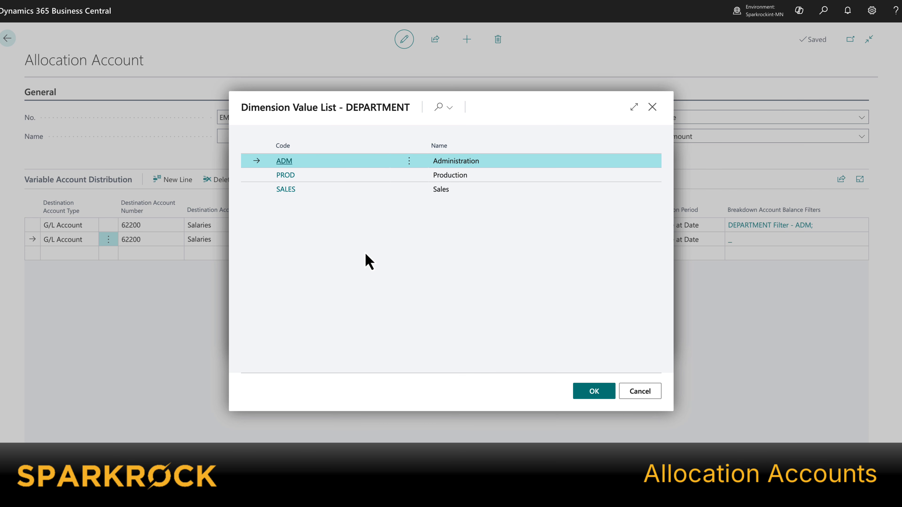
click(285, 175)
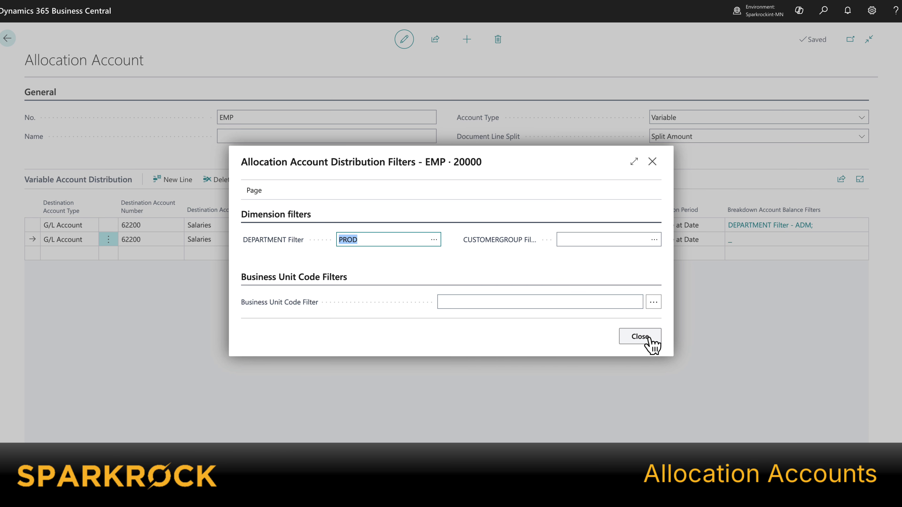
click(648, 339)
click(298, 188)
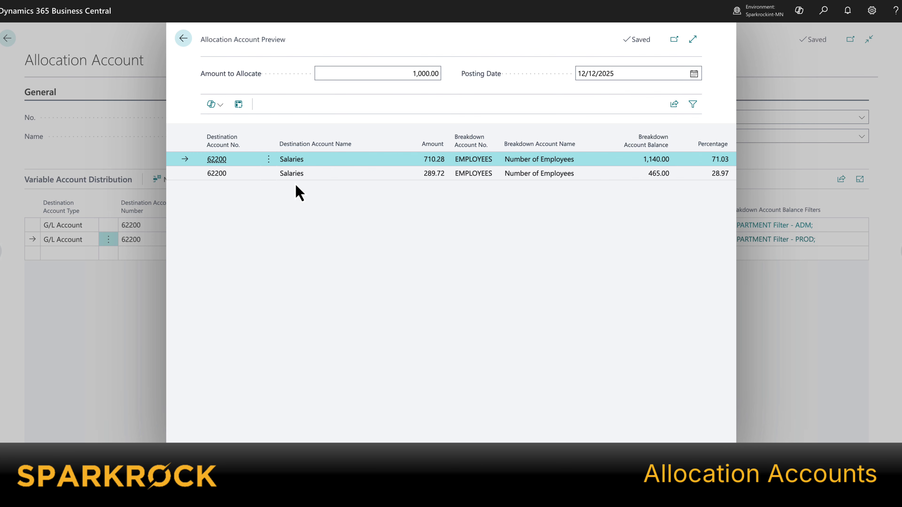